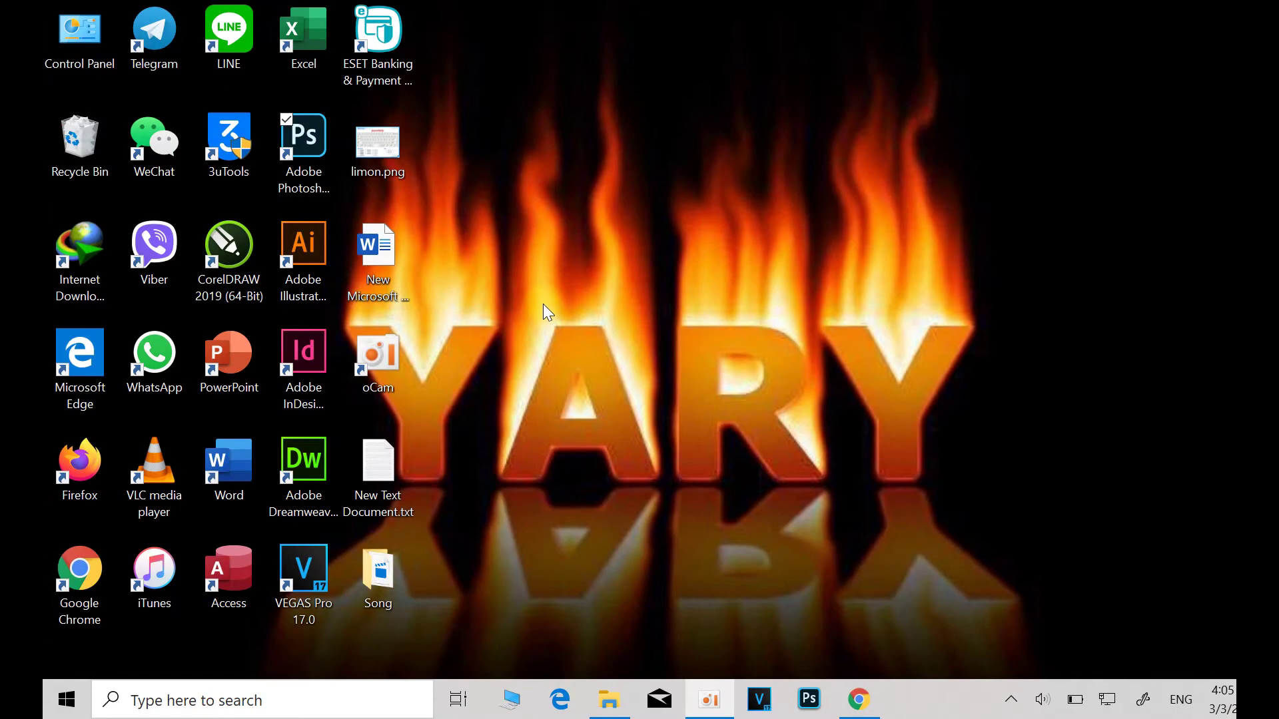
Launch Photoshop, then briefly open and dismiss the 600 x 400 px new-document dialog.
{"action": "double_click", "coordinate": [315, 148]}
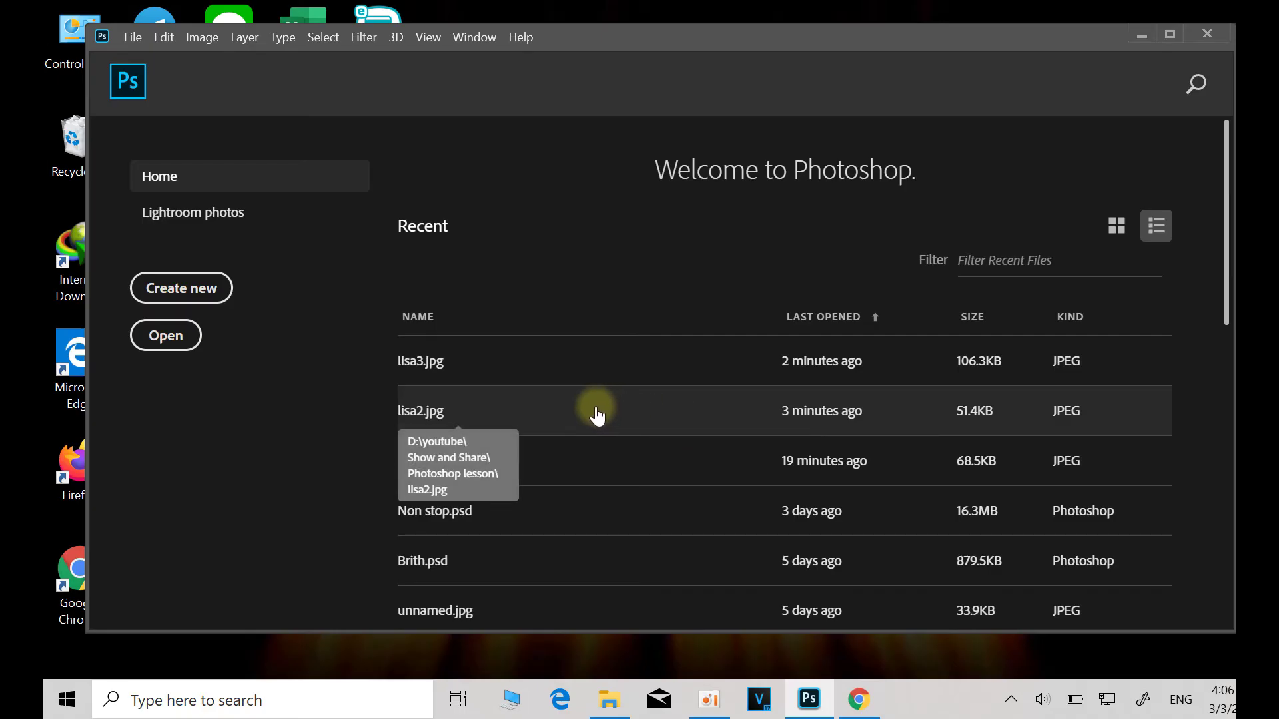
{"action": "left_click", "coordinate": [218, 286]}
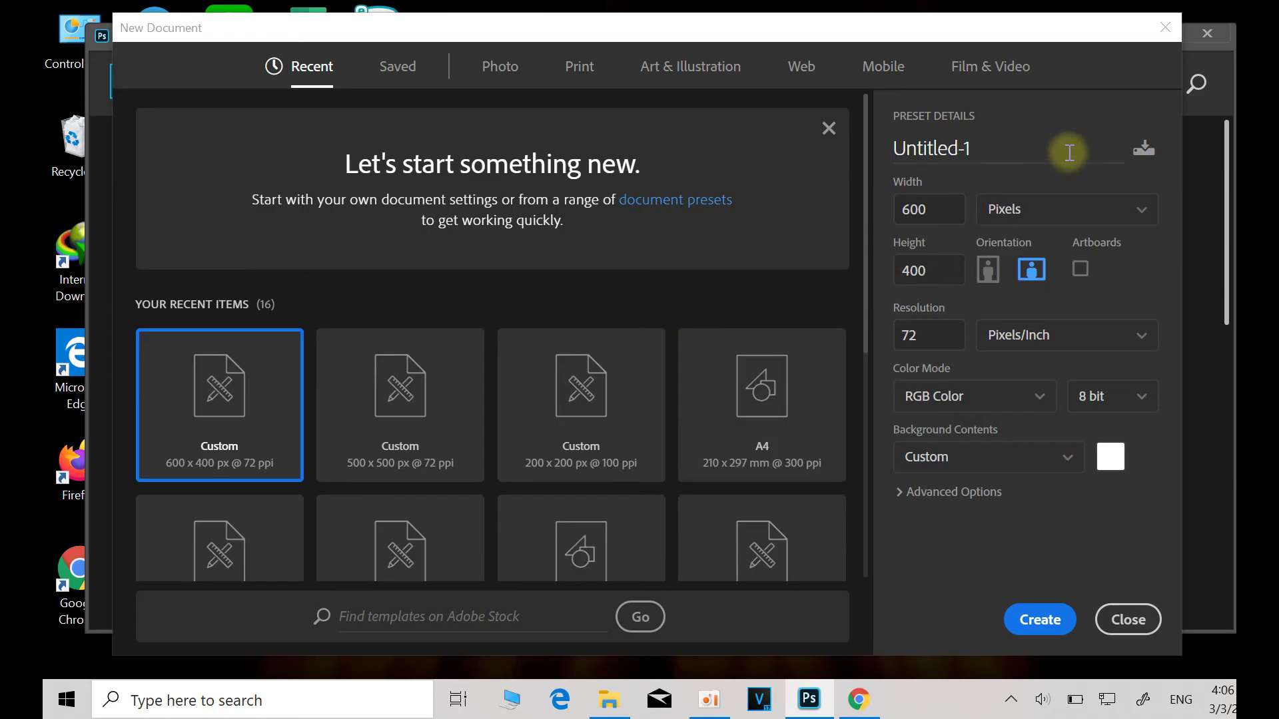
{"action": "left_click", "coordinate": [1166, 28]}
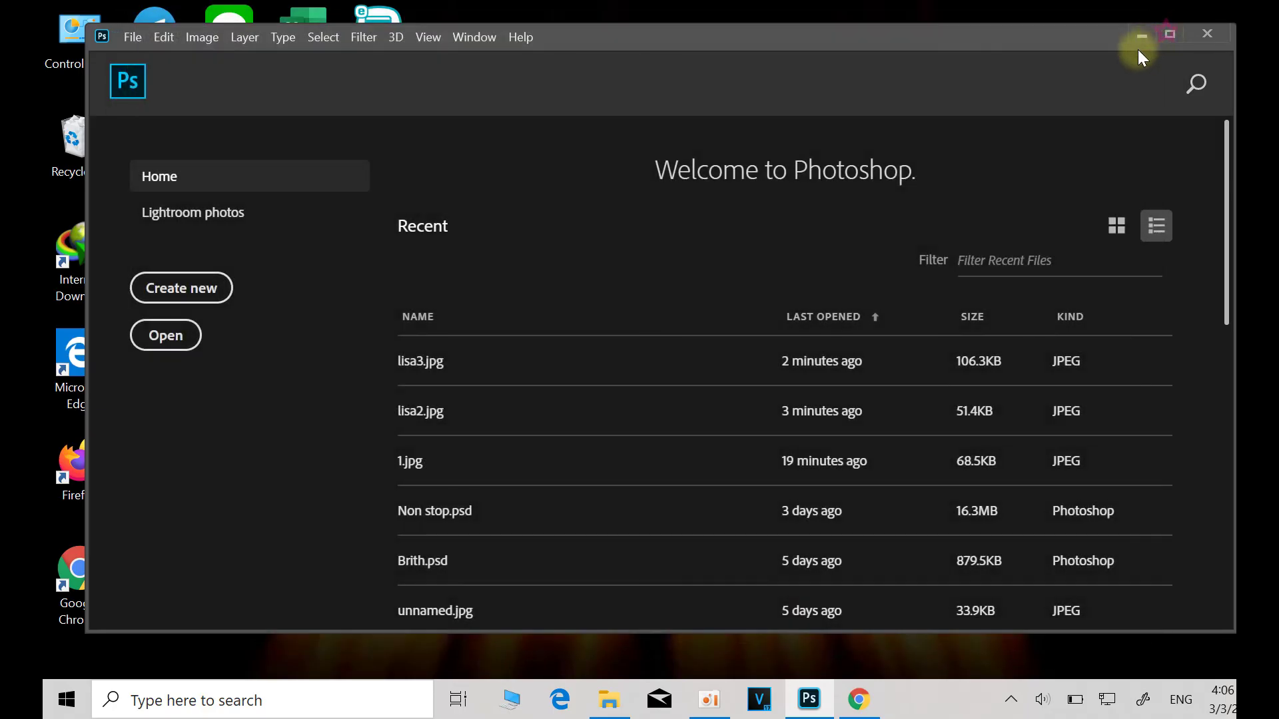
{"action": "left_click", "coordinate": [132, 37]}
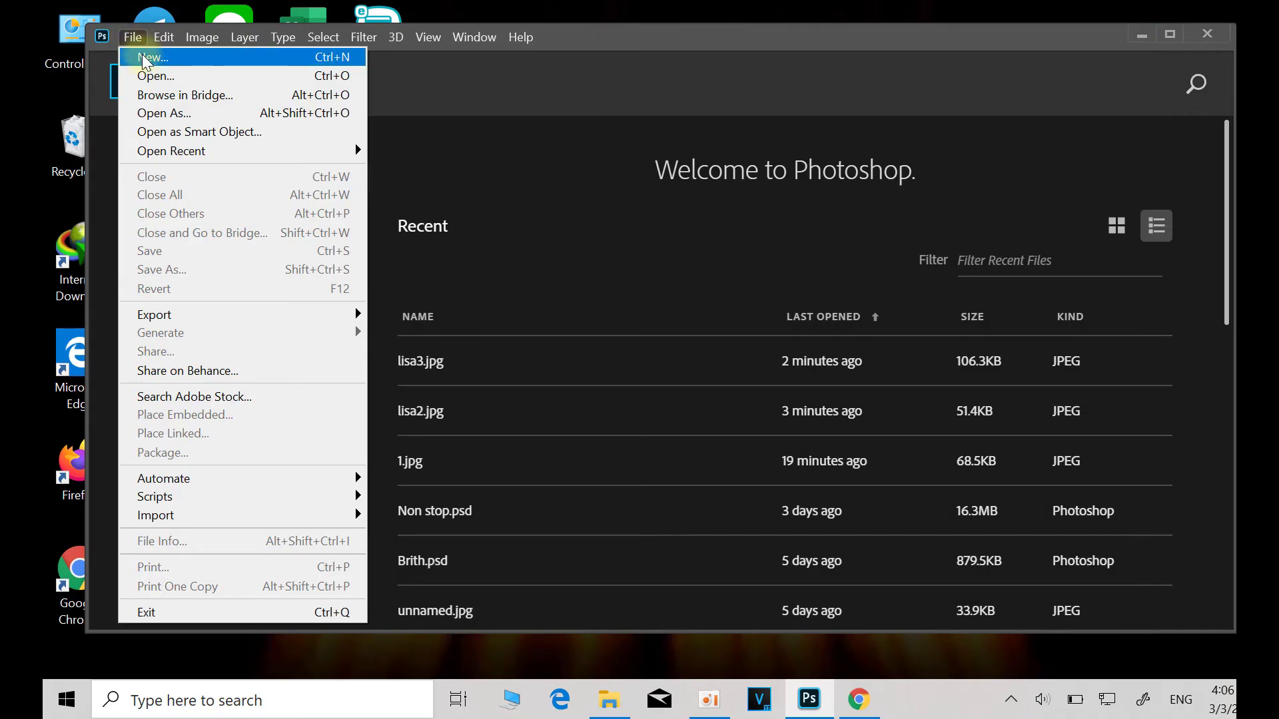
Set up a new document named Test1 at 610 x 420 pixels, 72 ppi.
{"action": "left_click", "coordinate": [214, 60]}
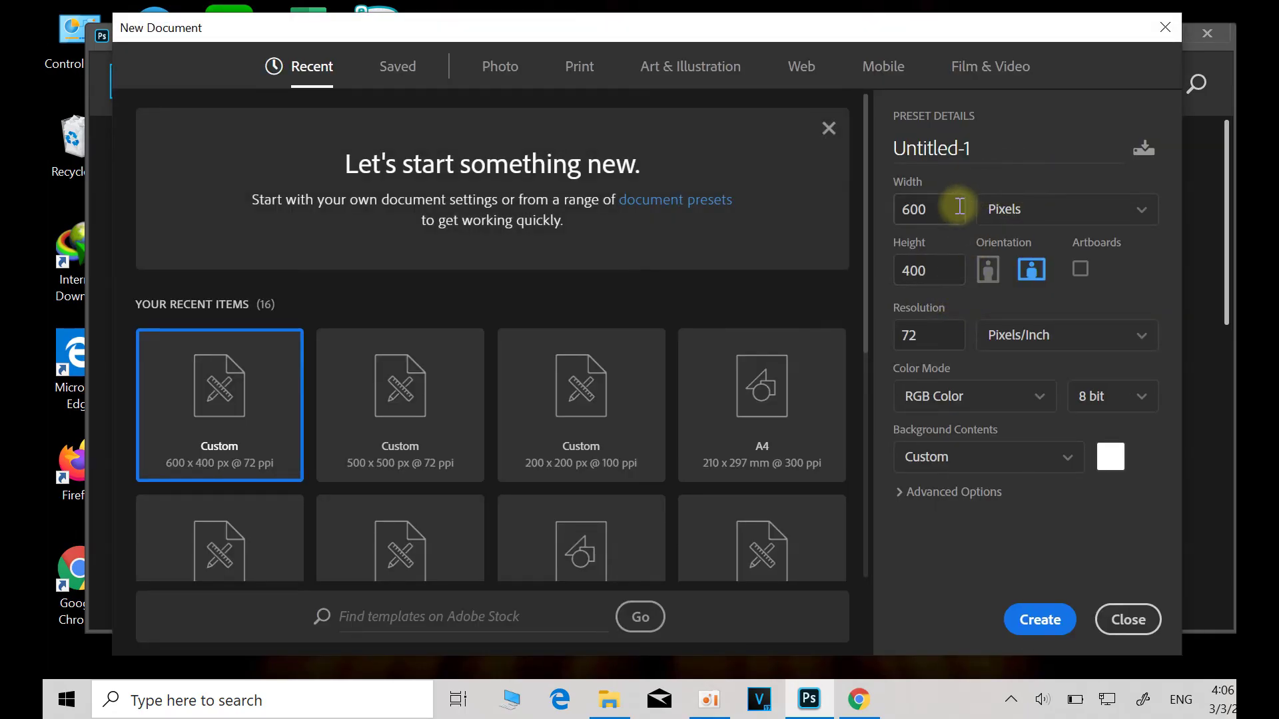
{"action": "left_click", "coordinate": [991, 150]}
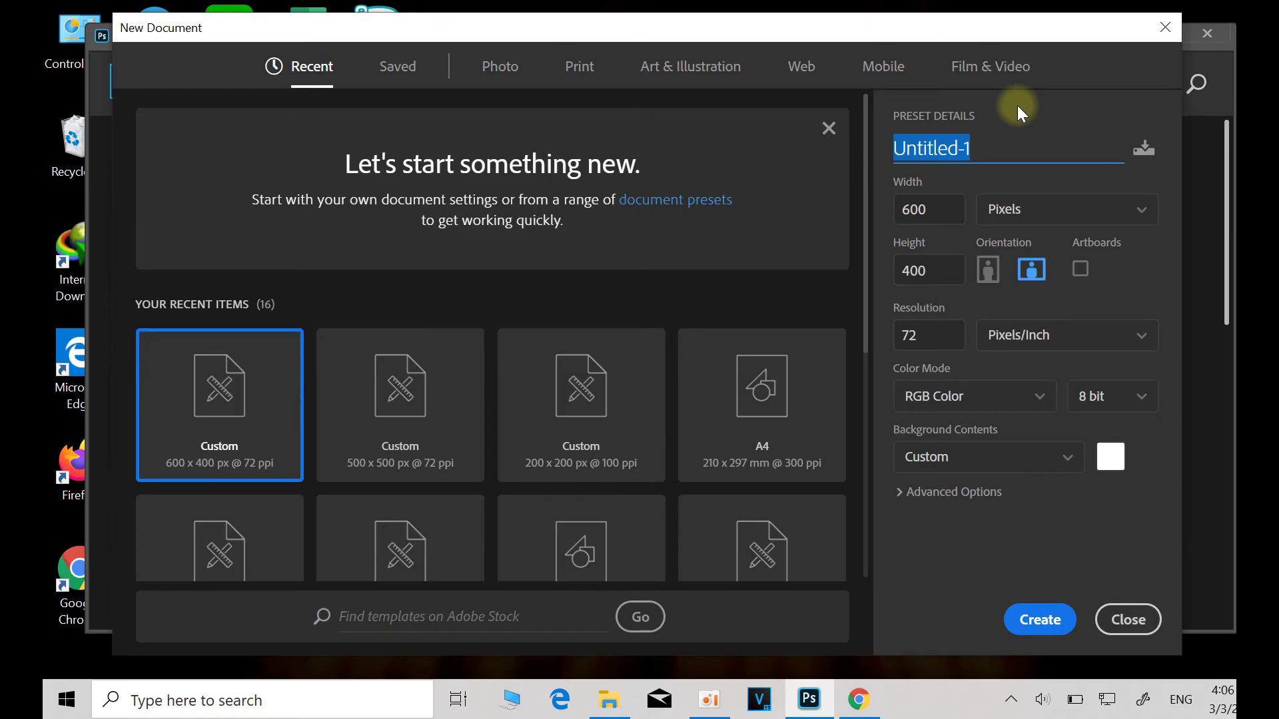
{"action": "type", "text": "Test"}
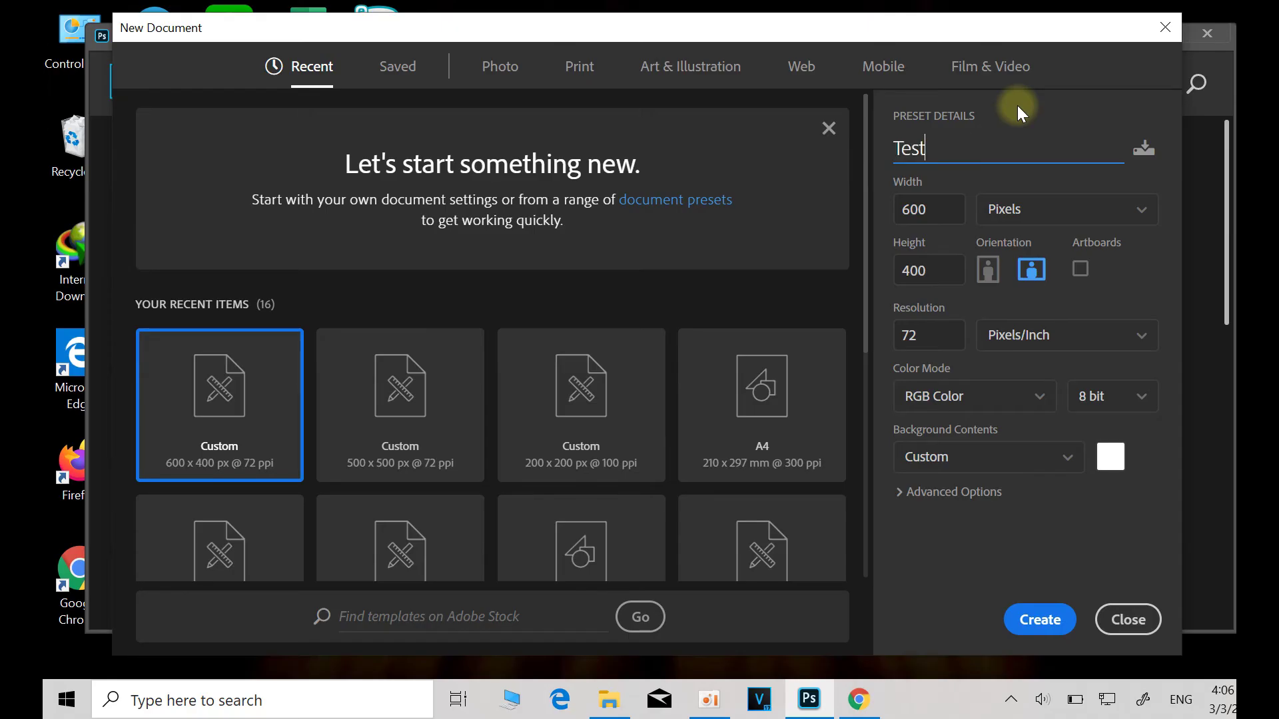
{"action": "type", "text": "1"}
{"action": "double_click", "coordinate": [943, 208]}
{"action": "key", "text": "BackSpace"}
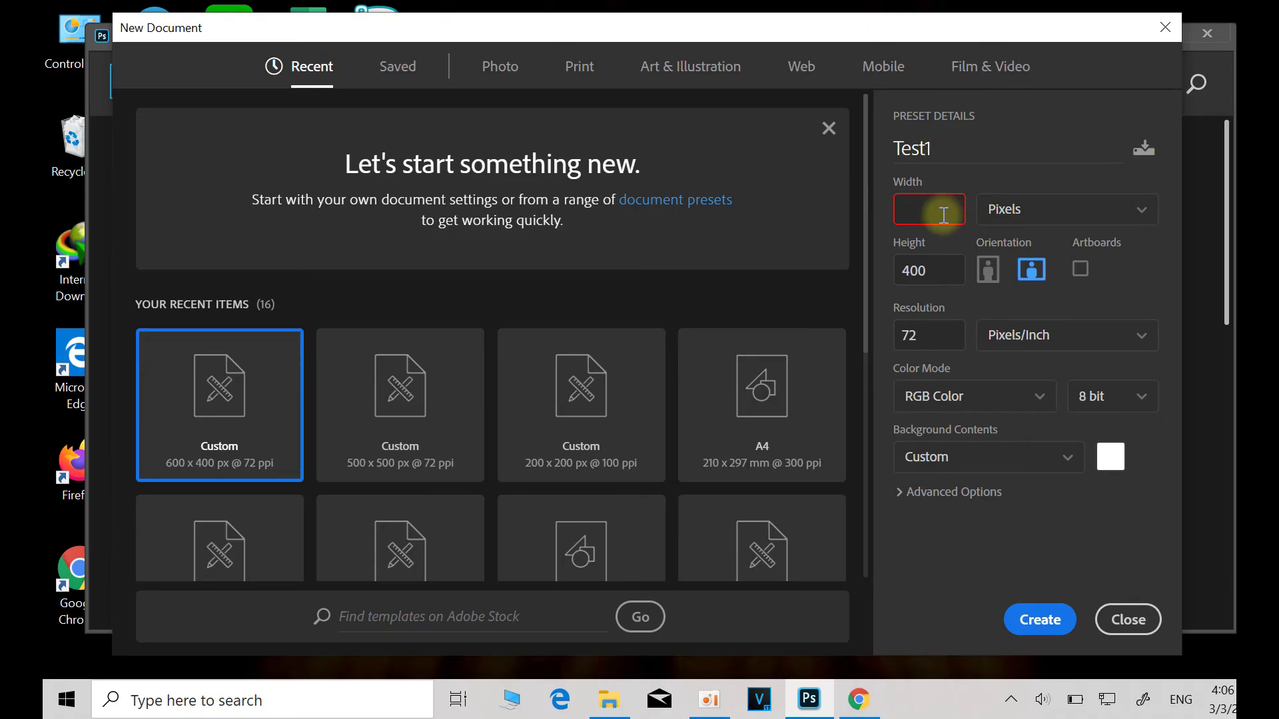
{"action": "type", "text": "6"}
{"action": "type", "text": "10"}
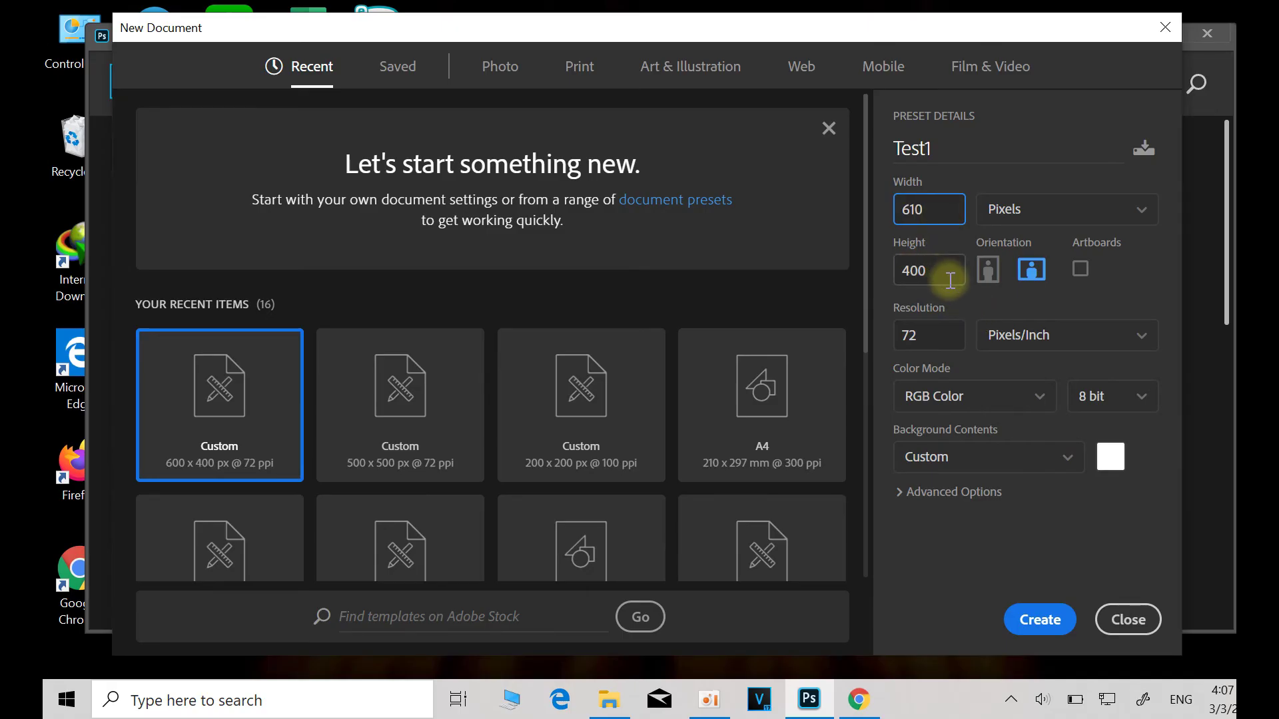
{"action": "left_click", "coordinate": [959, 271]}
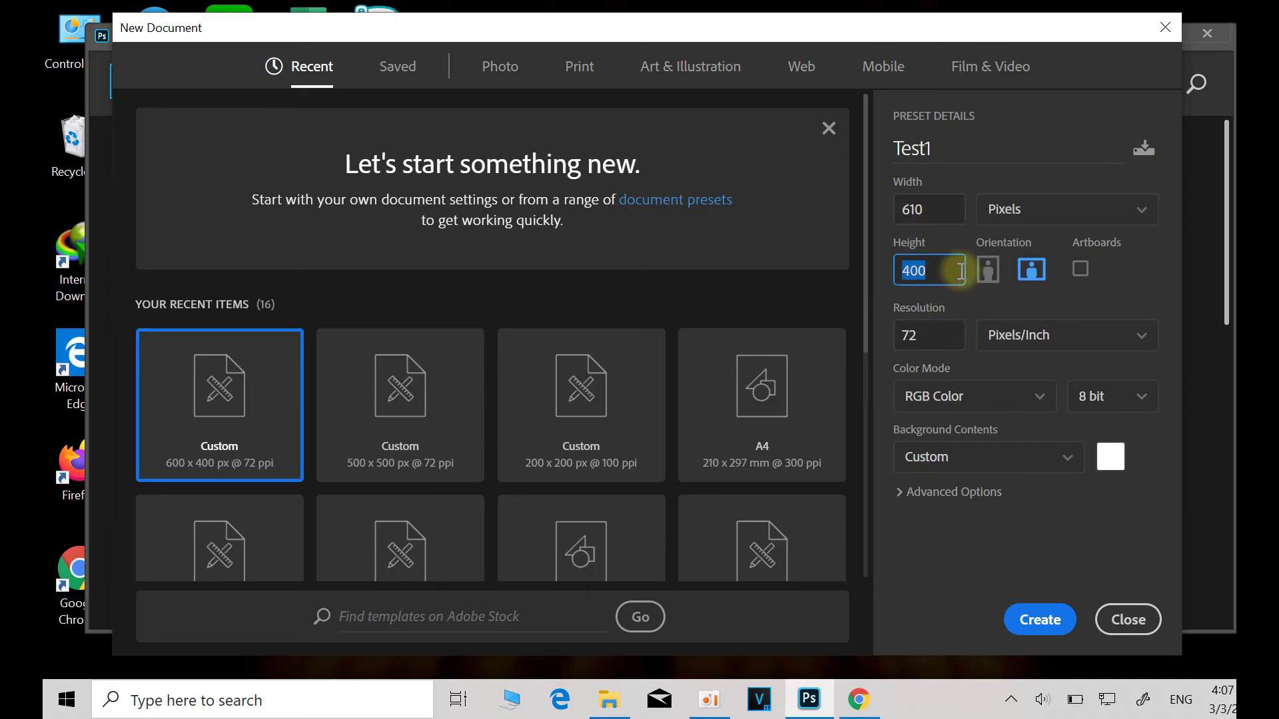
{"action": "type", "text": "420"}
{"action": "left_click", "coordinate": [1139, 211]}
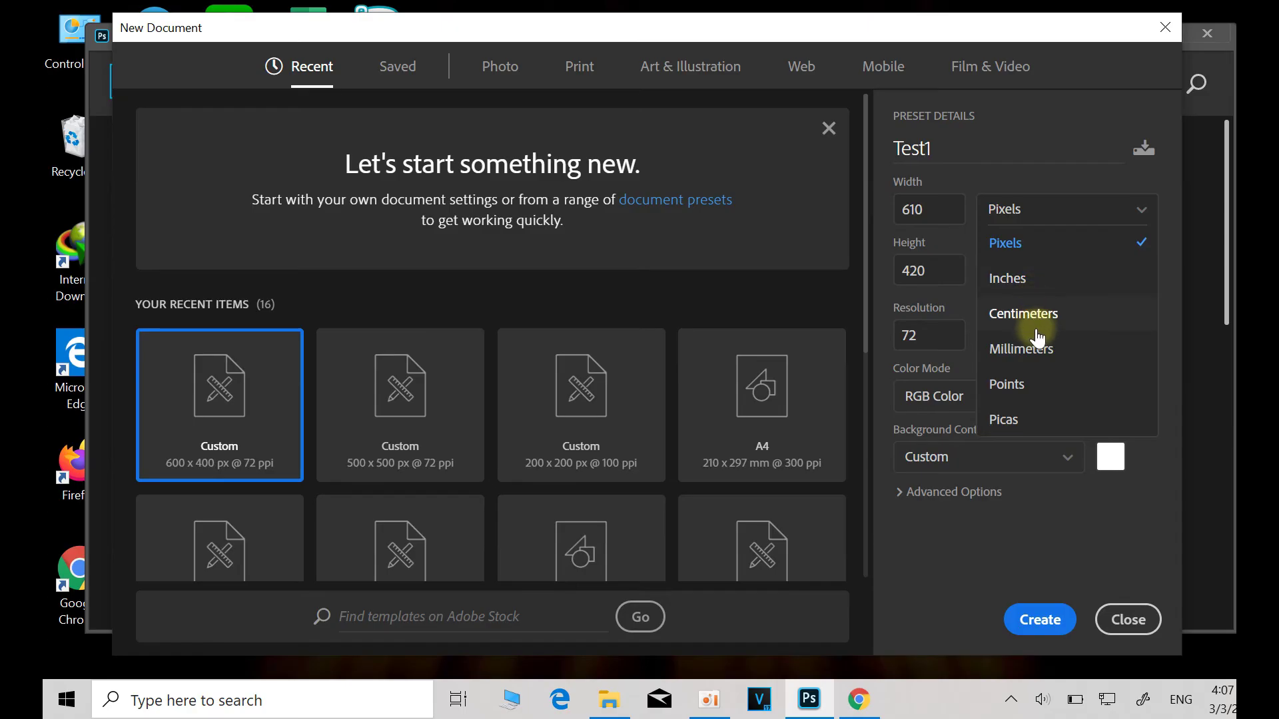
{"action": "left_click", "coordinate": [1141, 212]}
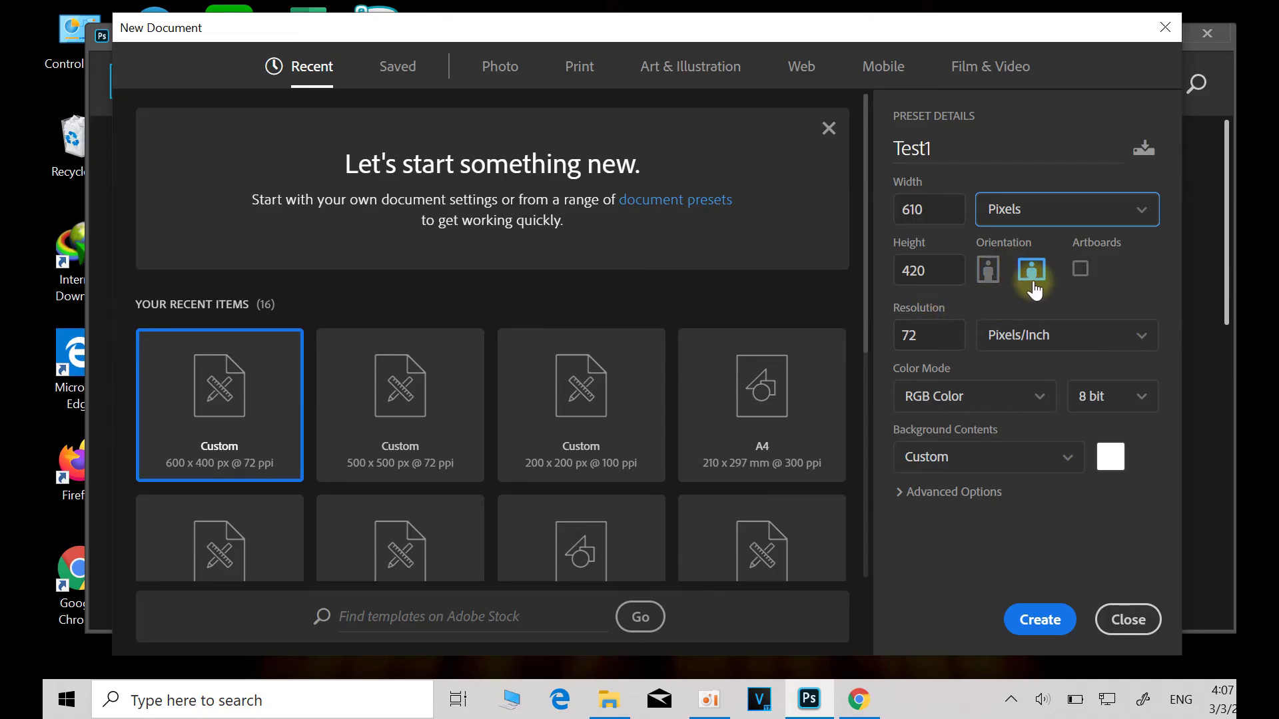
{"action": "left_click", "coordinate": [949, 340]}
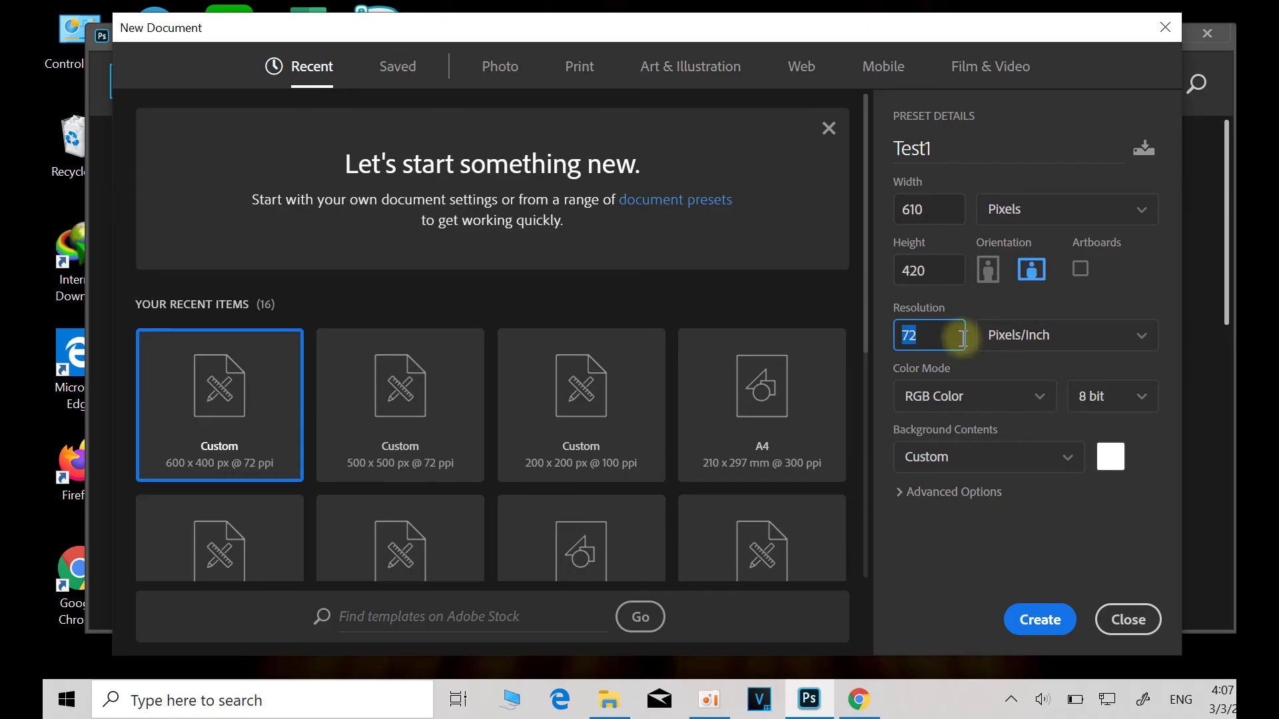
{"action": "type", "text": "1"}
{"action": "type", "text": "00"}
{"action": "key", "text": "BackSpace"}
{"action": "key", "text": "BackSpace"}
{"action": "key", "text": "BackSpace"}
{"action": "type", "text": "72"}
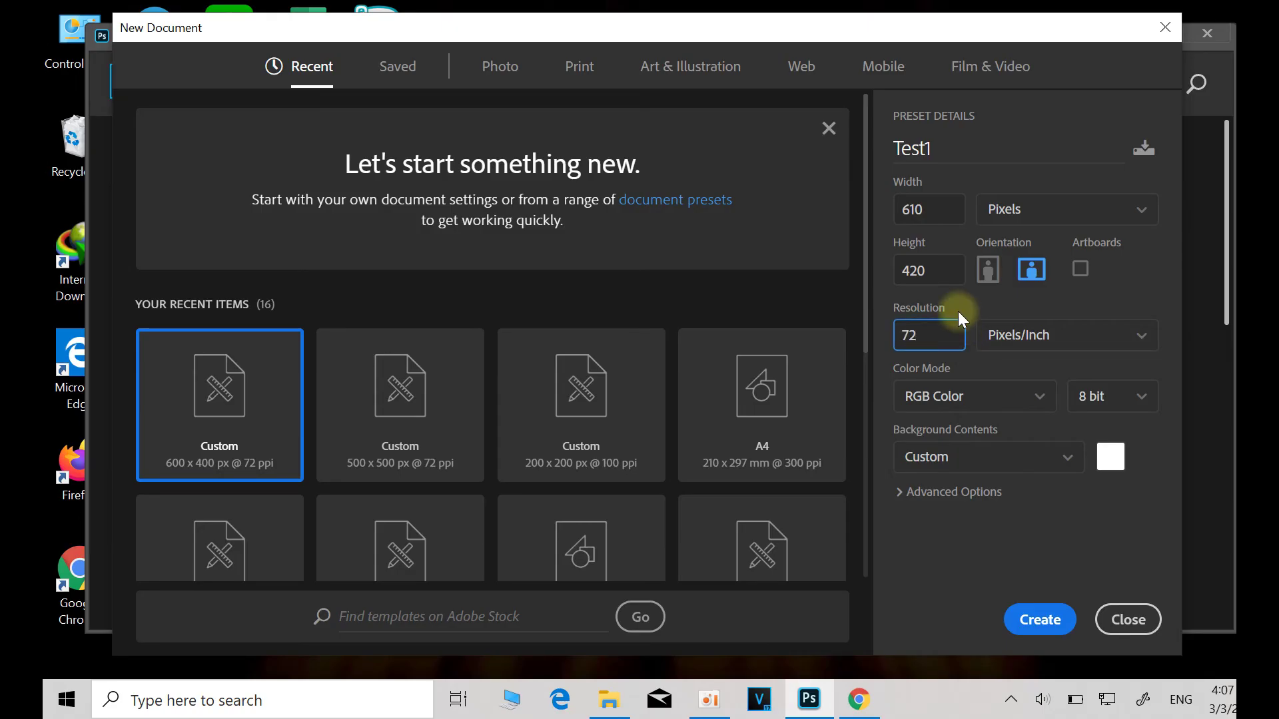
{"action": "left_click", "coordinate": [1055, 341]}
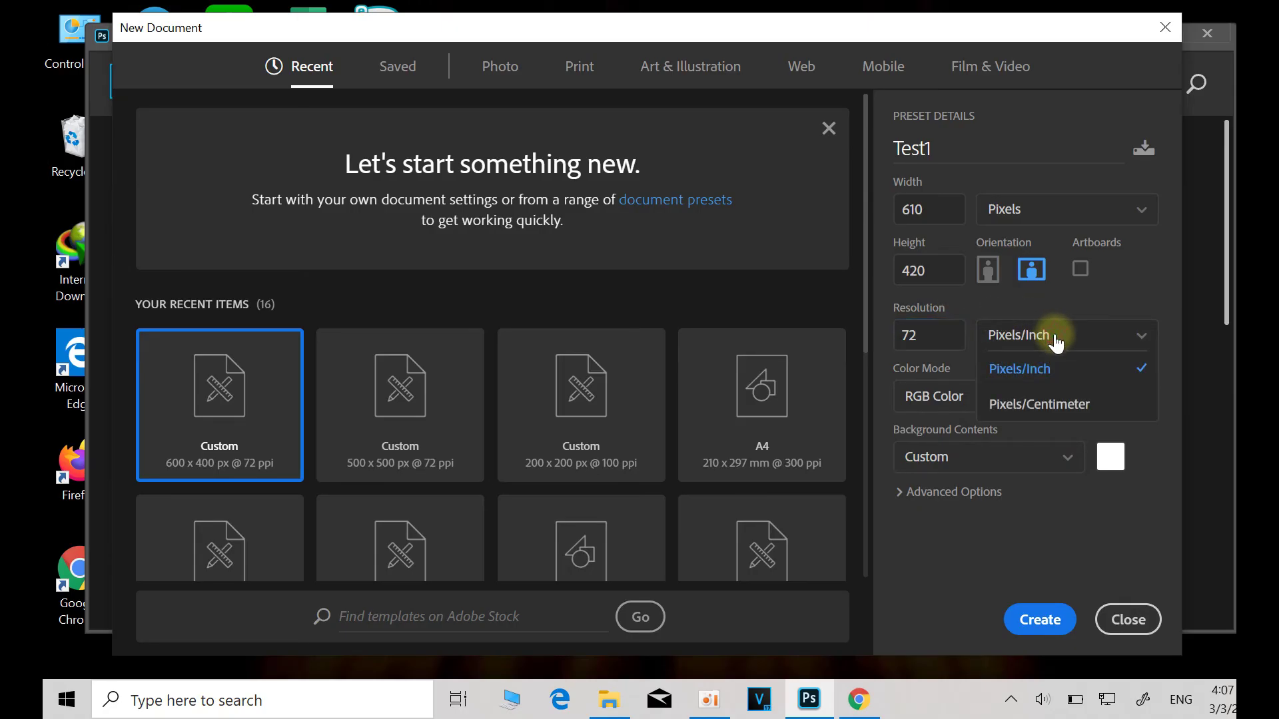
{"action": "left_click", "coordinate": [1073, 340]}
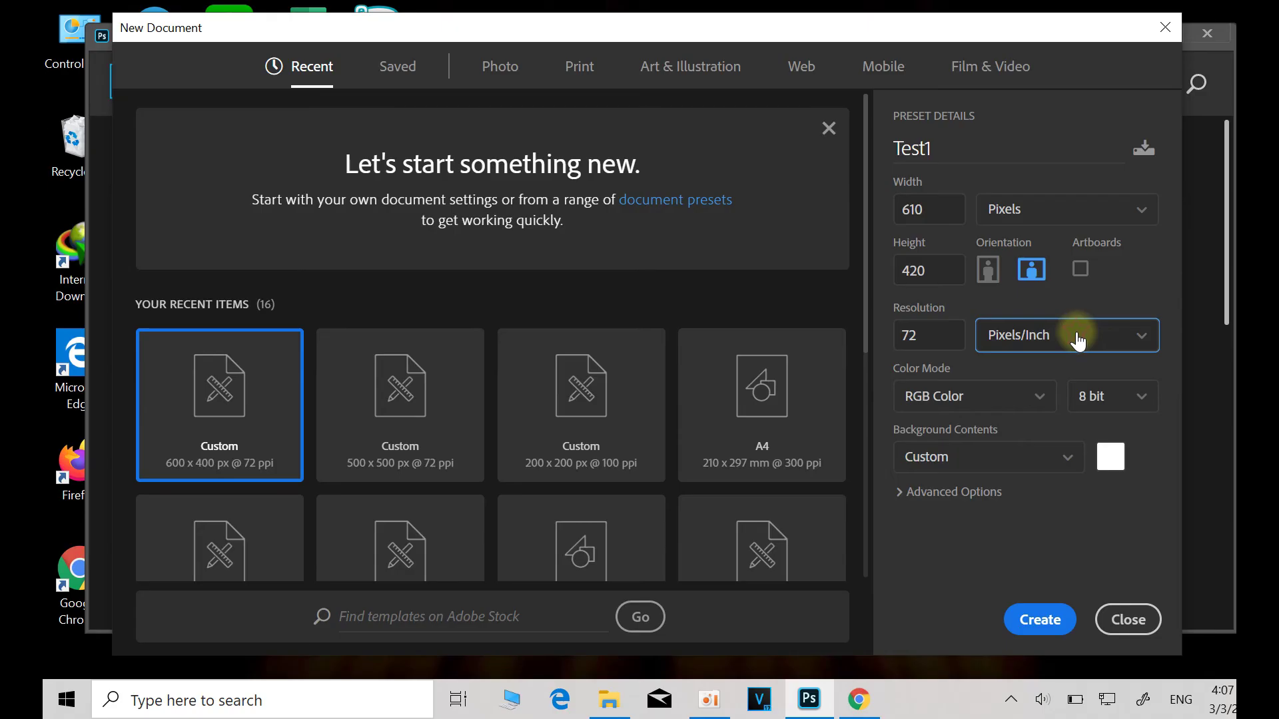
{"action": "left_click", "coordinate": [1140, 341]}
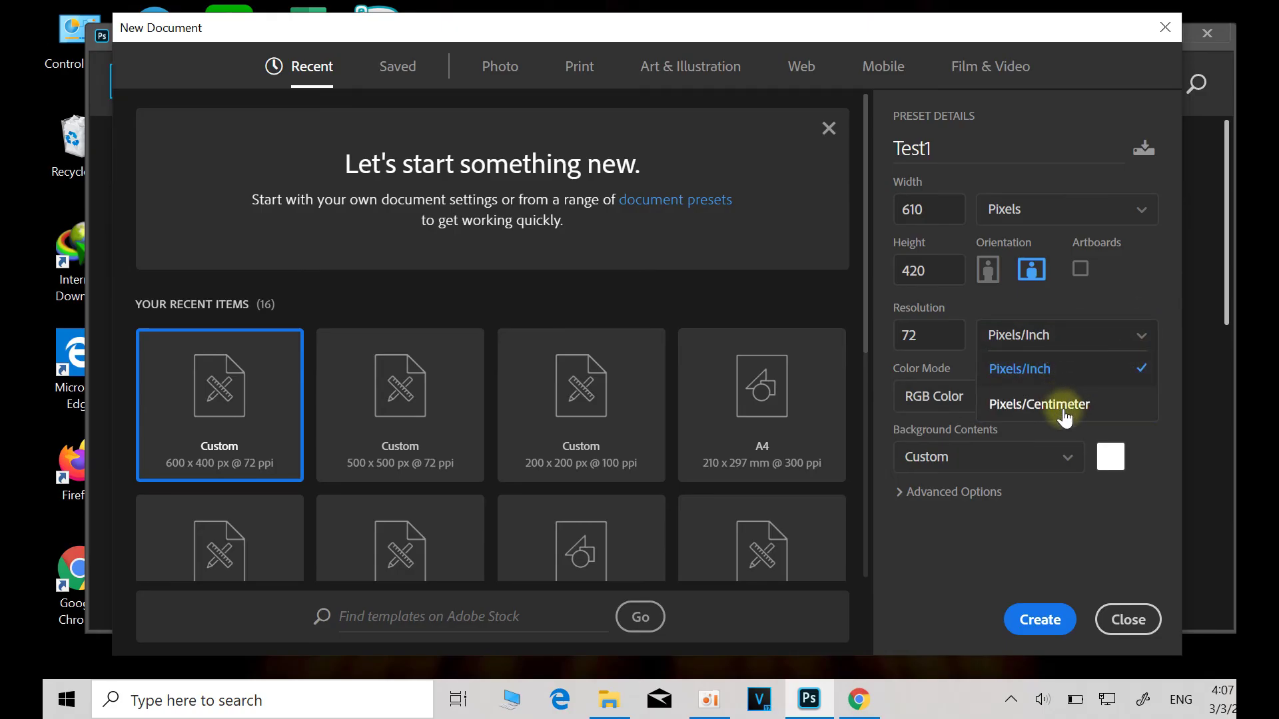
{"action": "left_click", "coordinate": [1140, 335]}
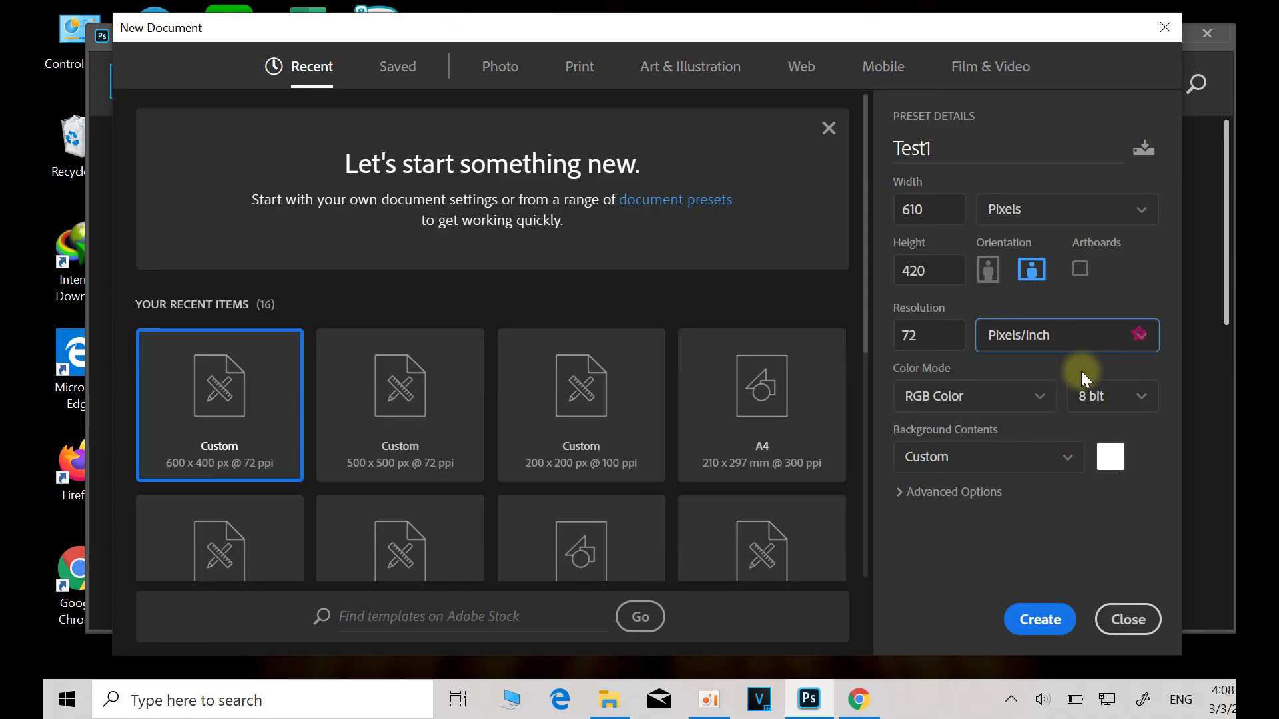
{"action": "left_click", "coordinate": [1043, 397]}
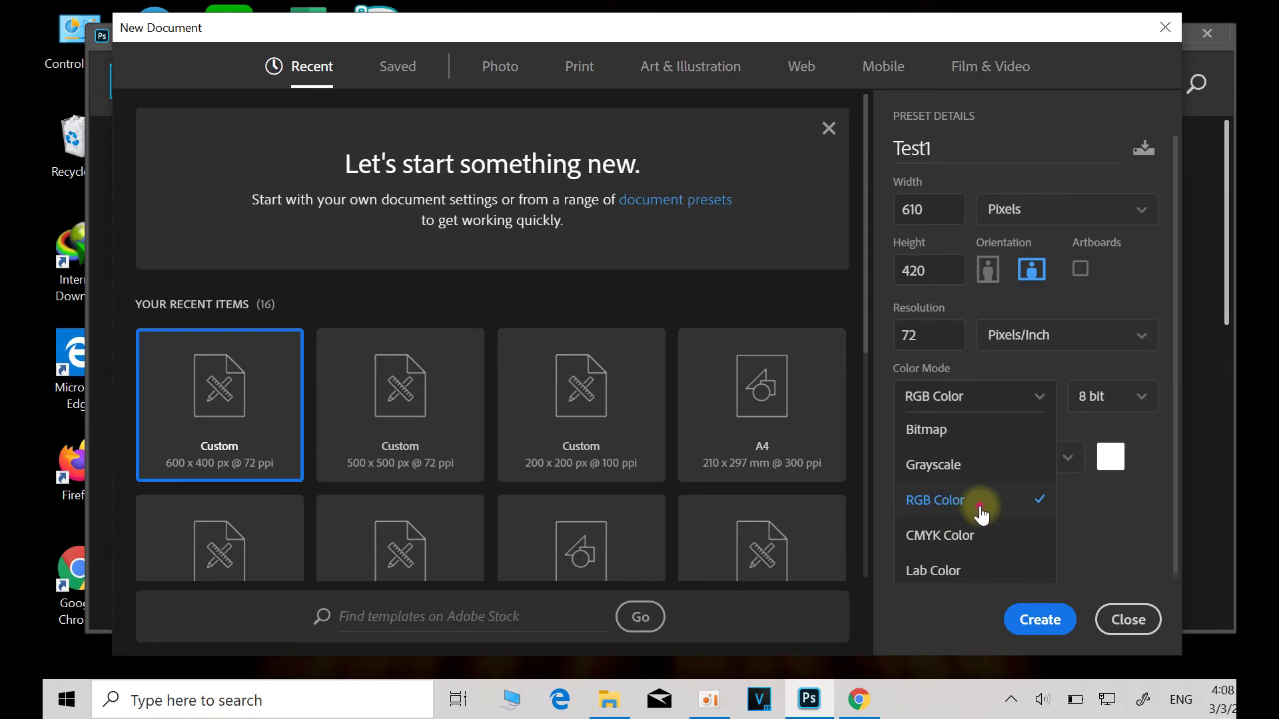
{"action": "left_click", "coordinate": [984, 506]}
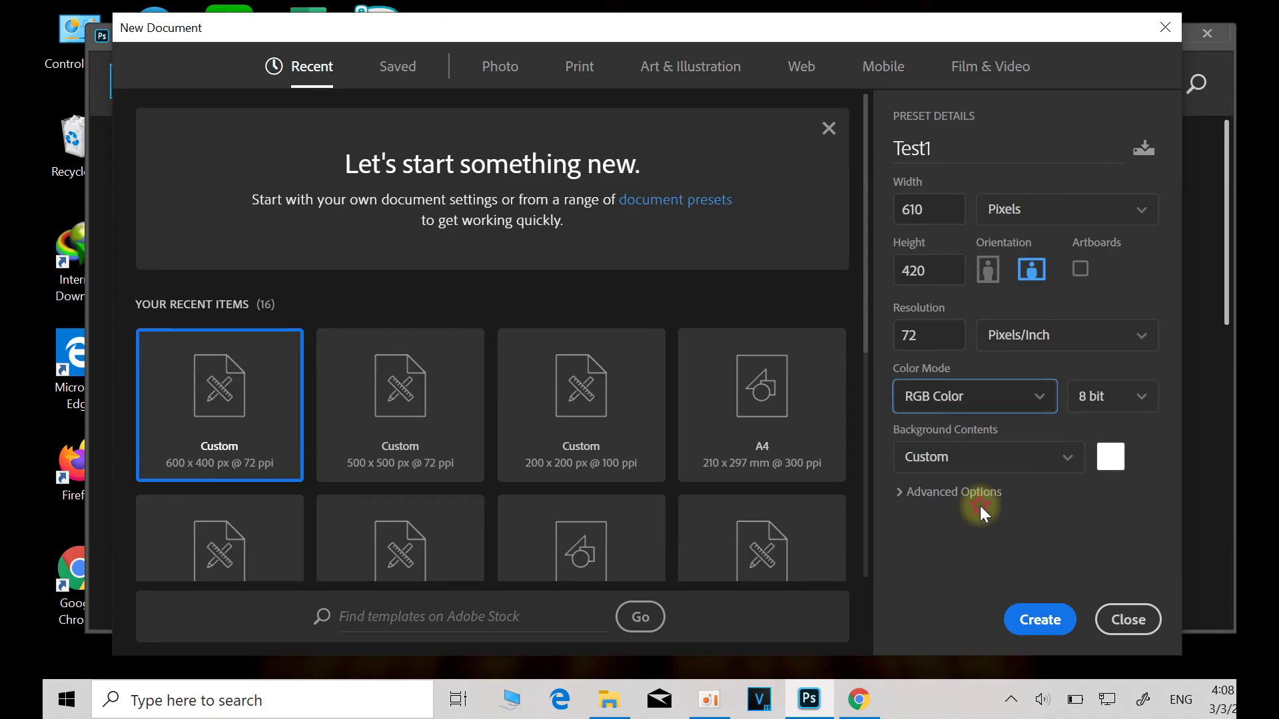
{"action": "left_click", "coordinate": [1073, 464]}
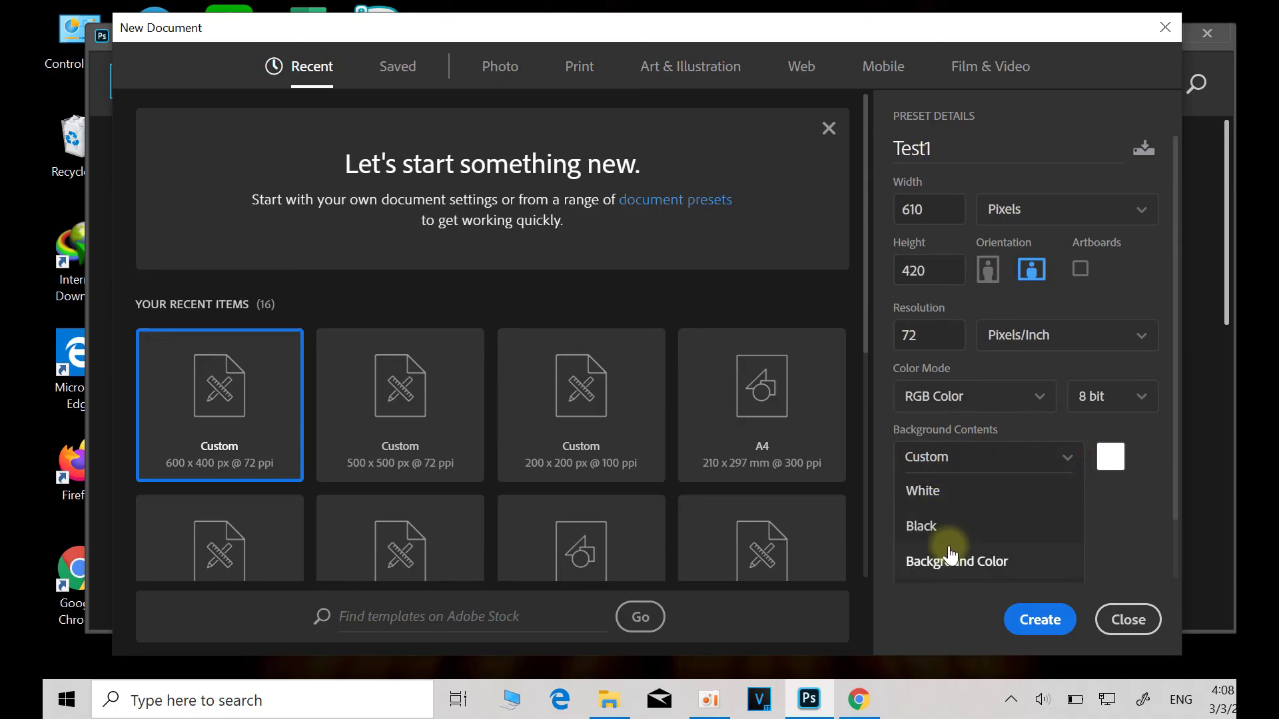
{"action": "left_click", "coordinate": [1111, 457]}
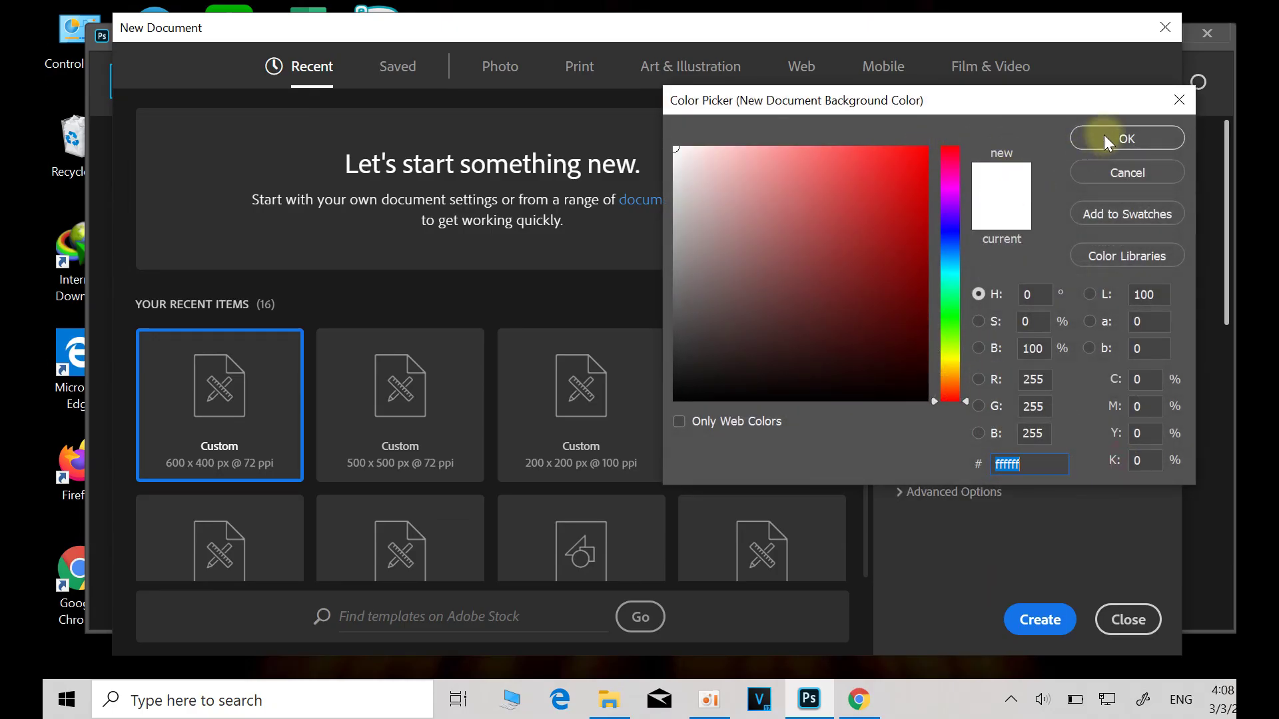
{"action": "left_click", "coordinate": [1180, 100]}
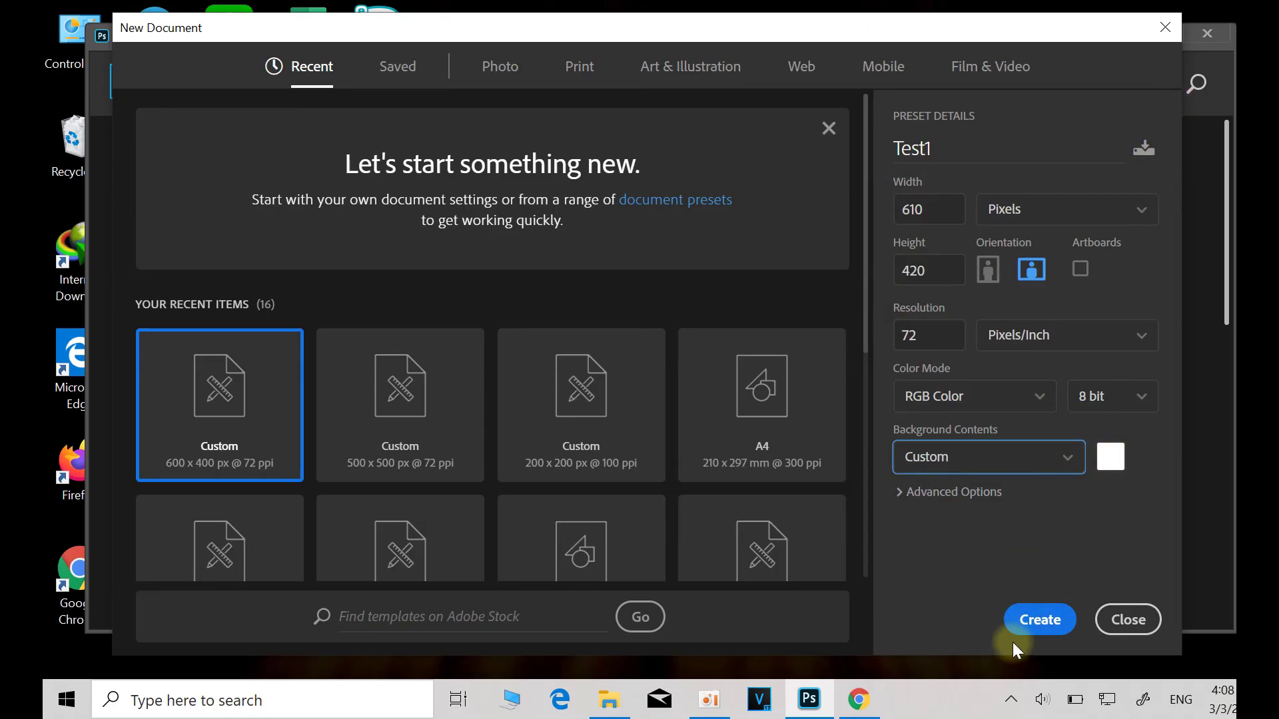
{"action": "left_click", "coordinate": [1035, 622]}
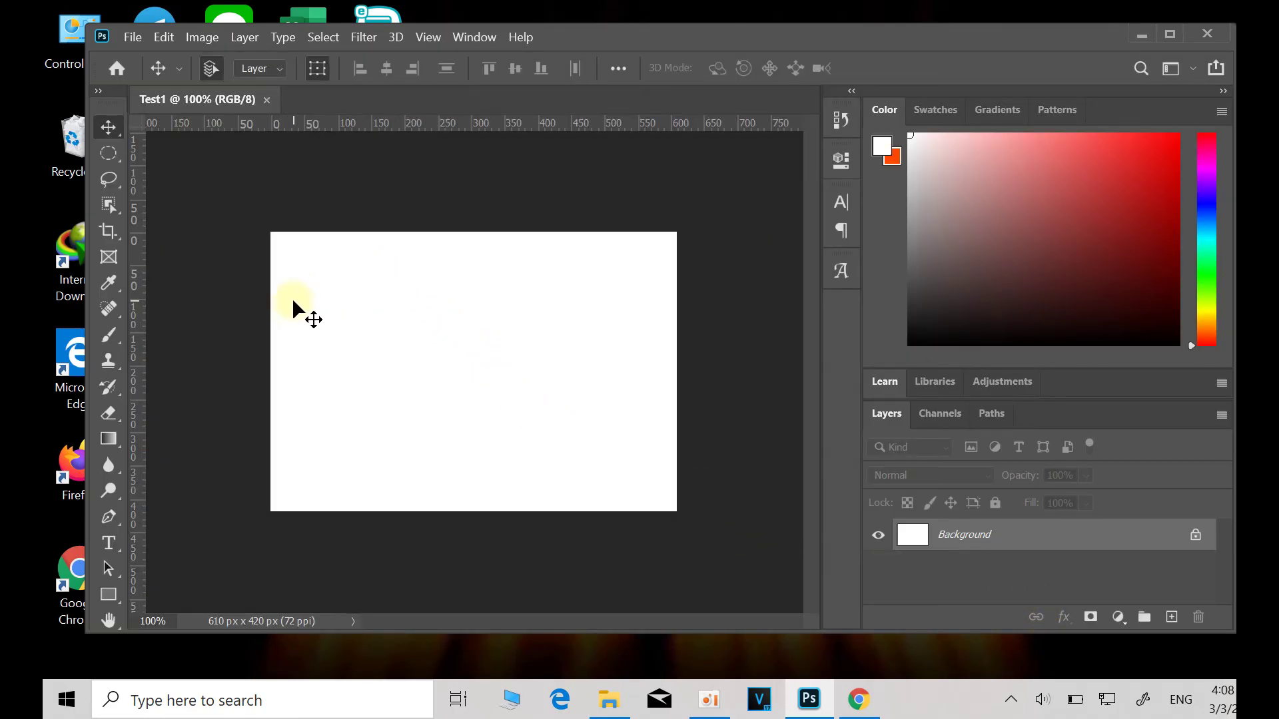
Drag the beach photo 1.jpg from the photo folder onto the Test1 canvas.
{"action": "left_click", "coordinate": [135, 38]}
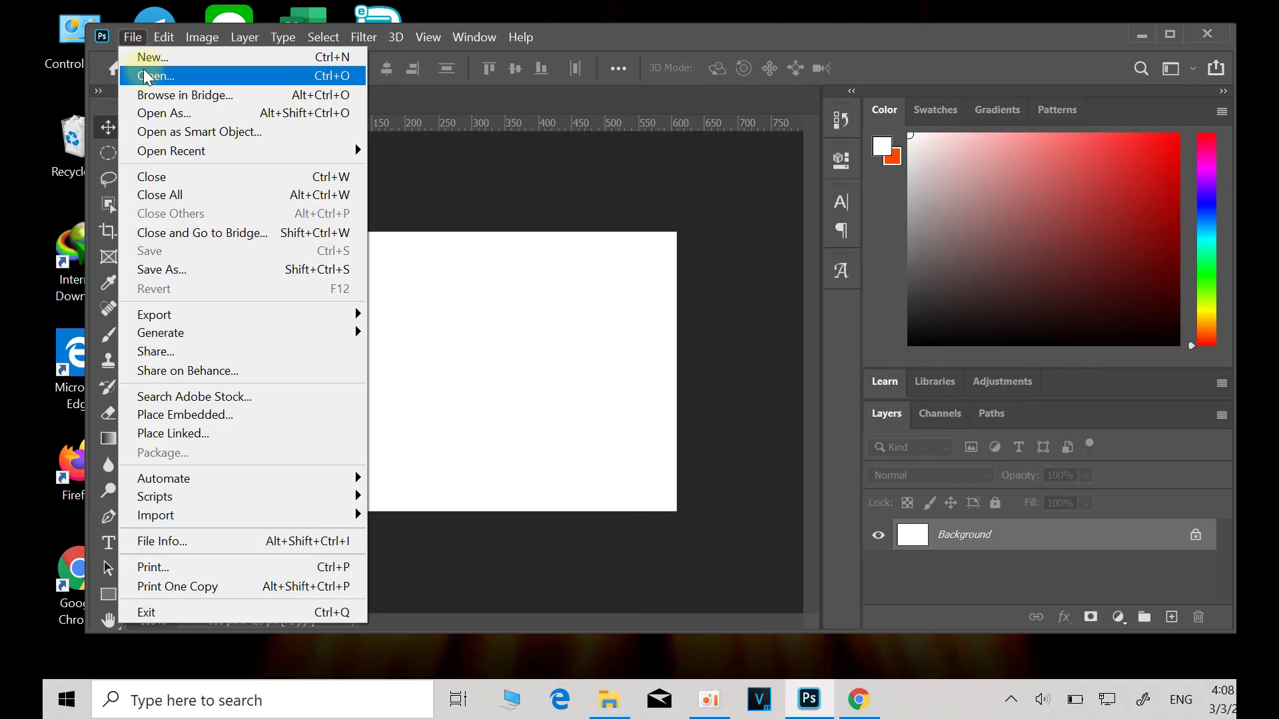
{"action": "left_click", "coordinate": [609, 699]}
{"action": "left_click", "coordinate": [145, 502]}
{"action": "left_click_drag", "start_coordinate": [145, 502], "coordinate": [393, 301]}
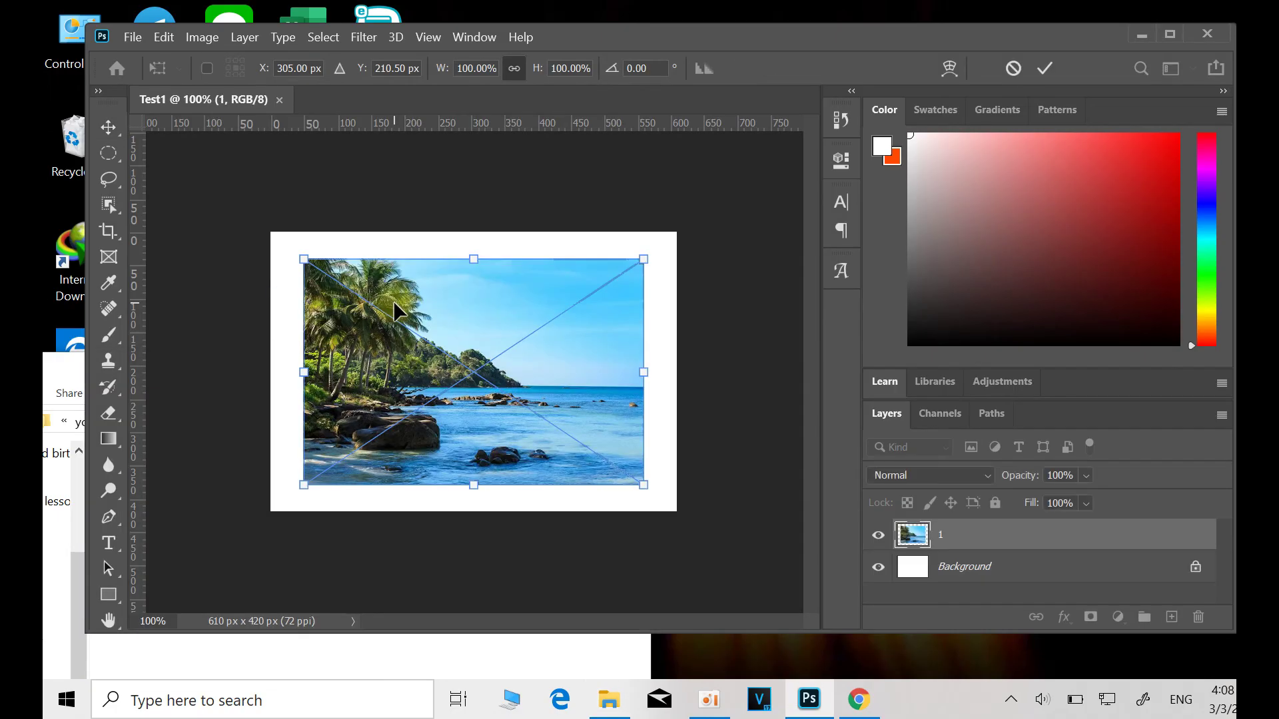
Scale the beach photo up to cover the whole canvas and commit it.
{"action": "left_click_drag", "start_coordinate": [303, 260], "coordinate": [270, 227]}
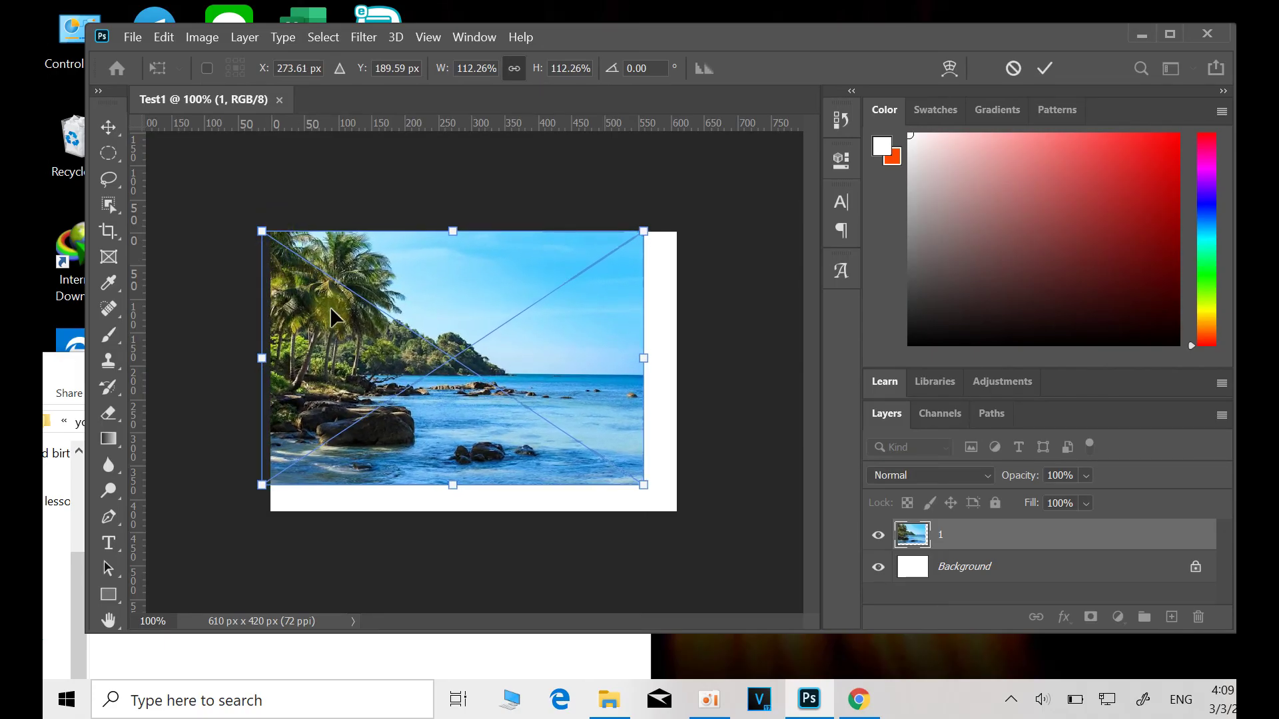
{"action": "left_click_drag", "start_coordinate": [645, 485], "coordinate": [680, 507]}
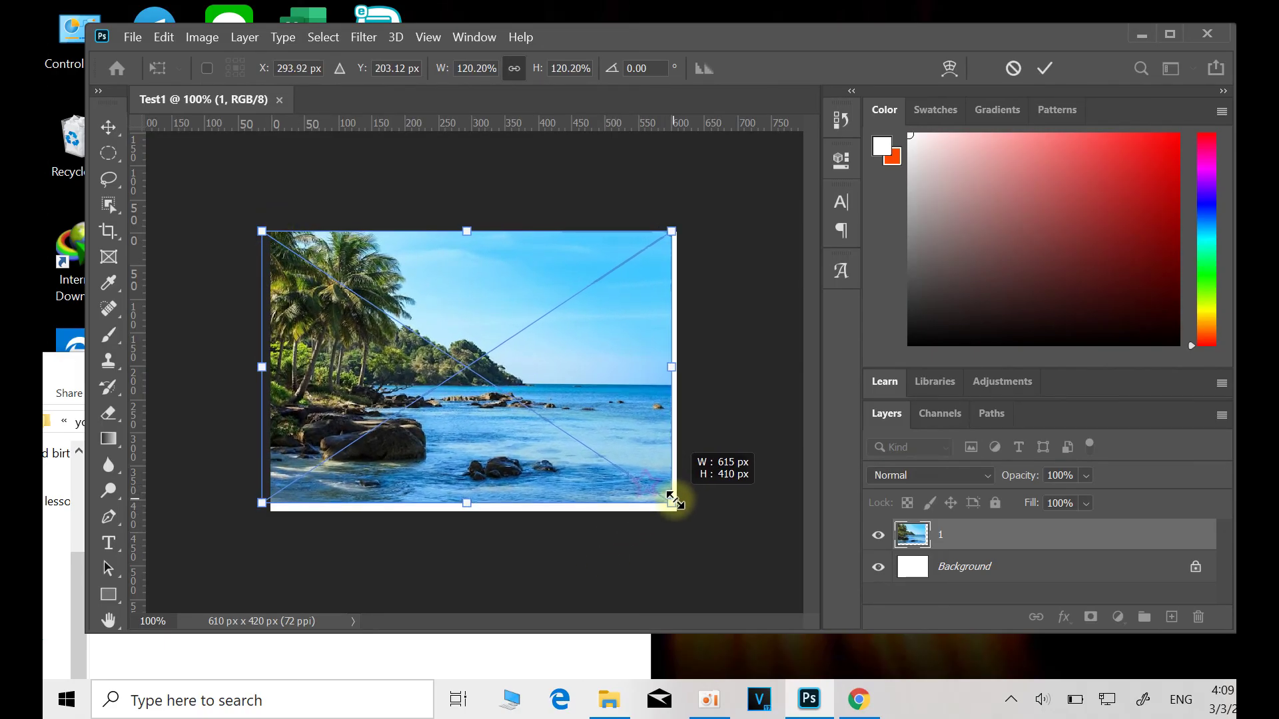
{"action": "left_click_drag", "start_coordinate": [679, 508], "coordinate": [683, 511]}
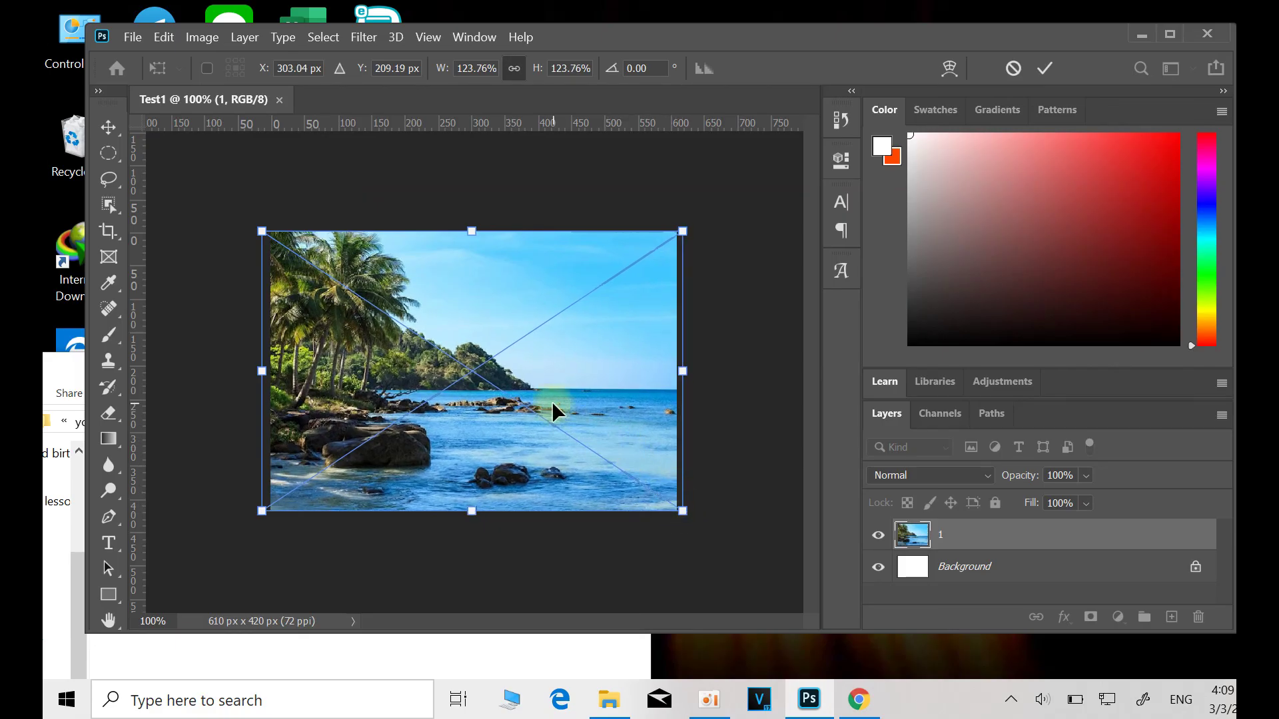
{"action": "key", "text": "Return"}
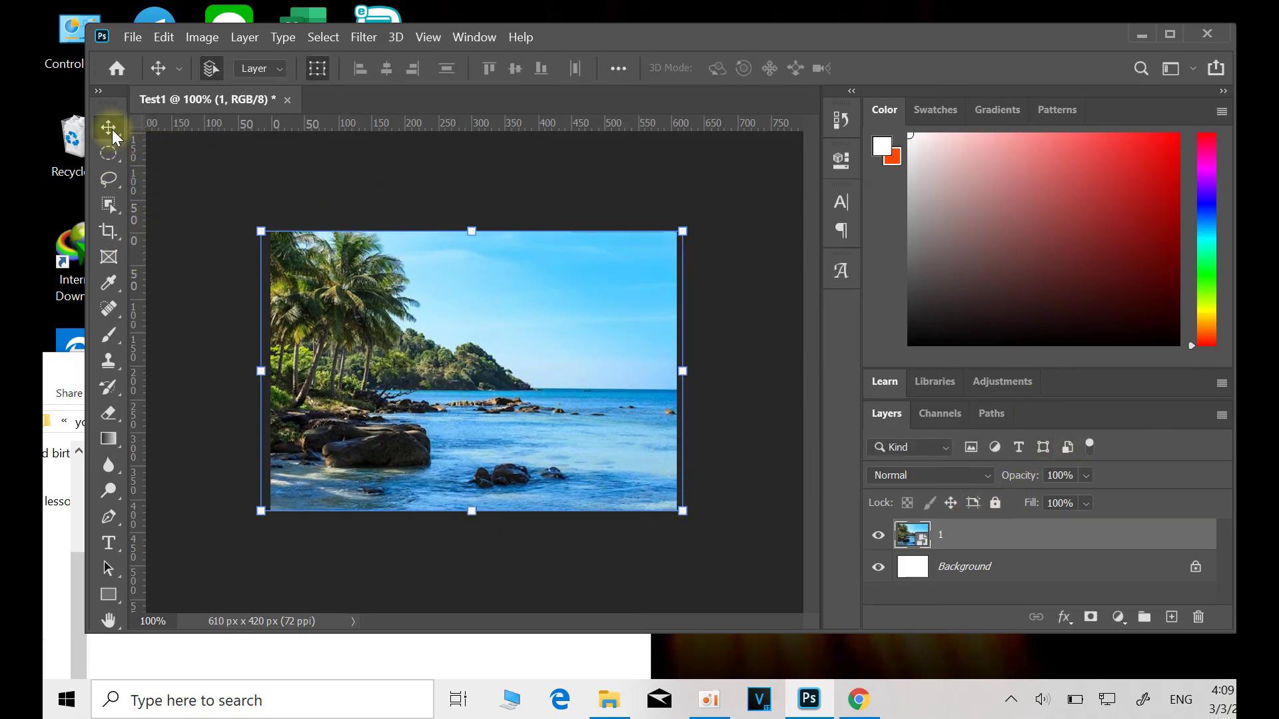
{"action": "left_click", "coordinate": [609, 700]}
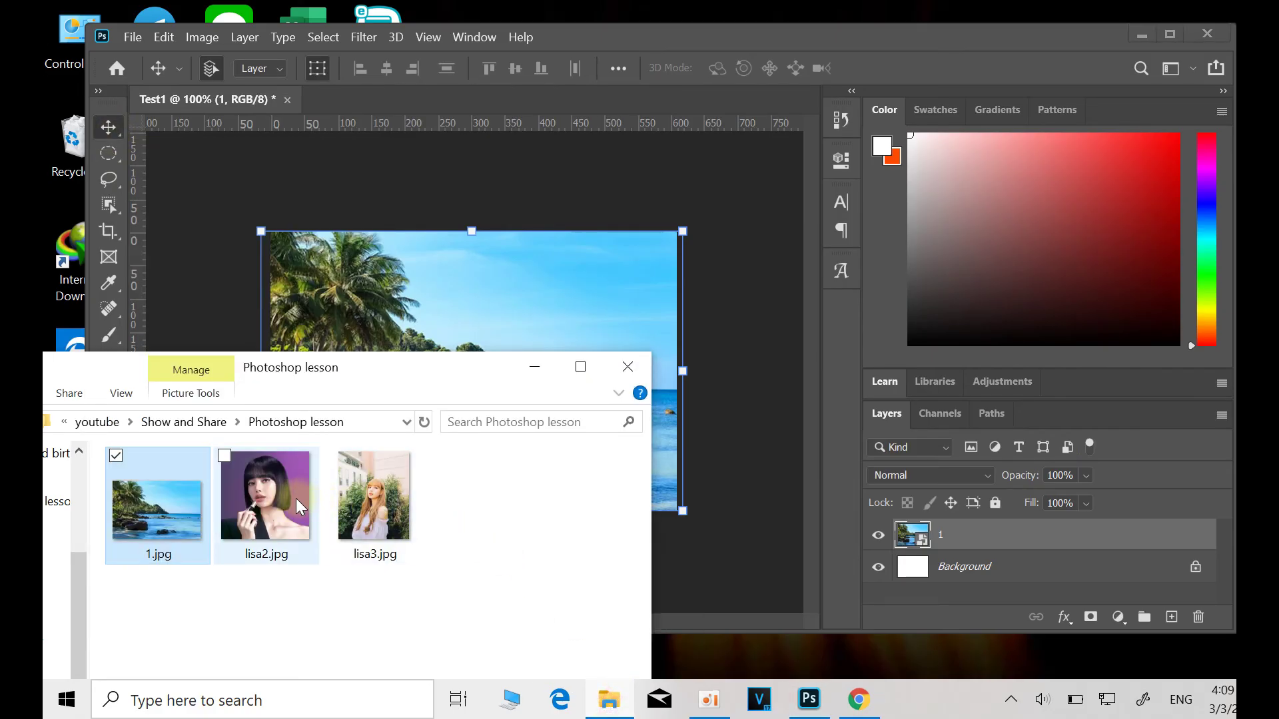
Open lisa2.jpg as its own 700 x 700 px document.
{"action": "left_click", "coordinate": [534, 370]}
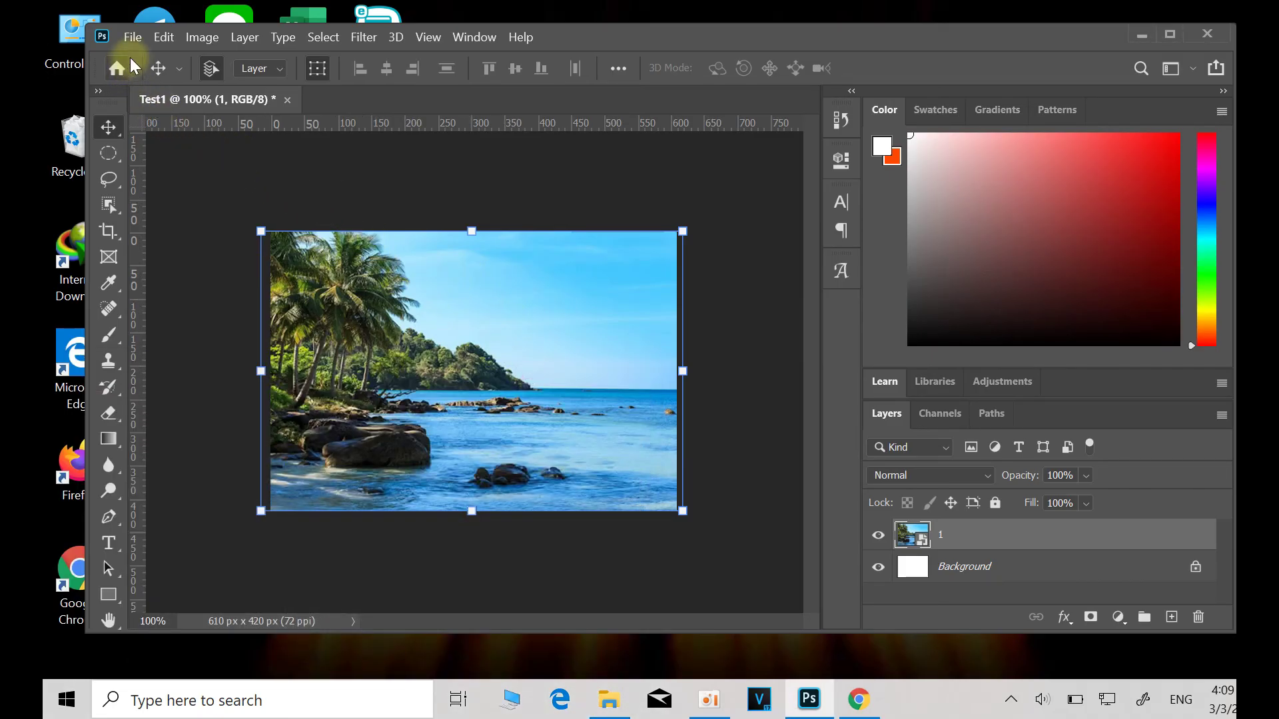
{"action": "left_click", "coordinate": [133, 38]}
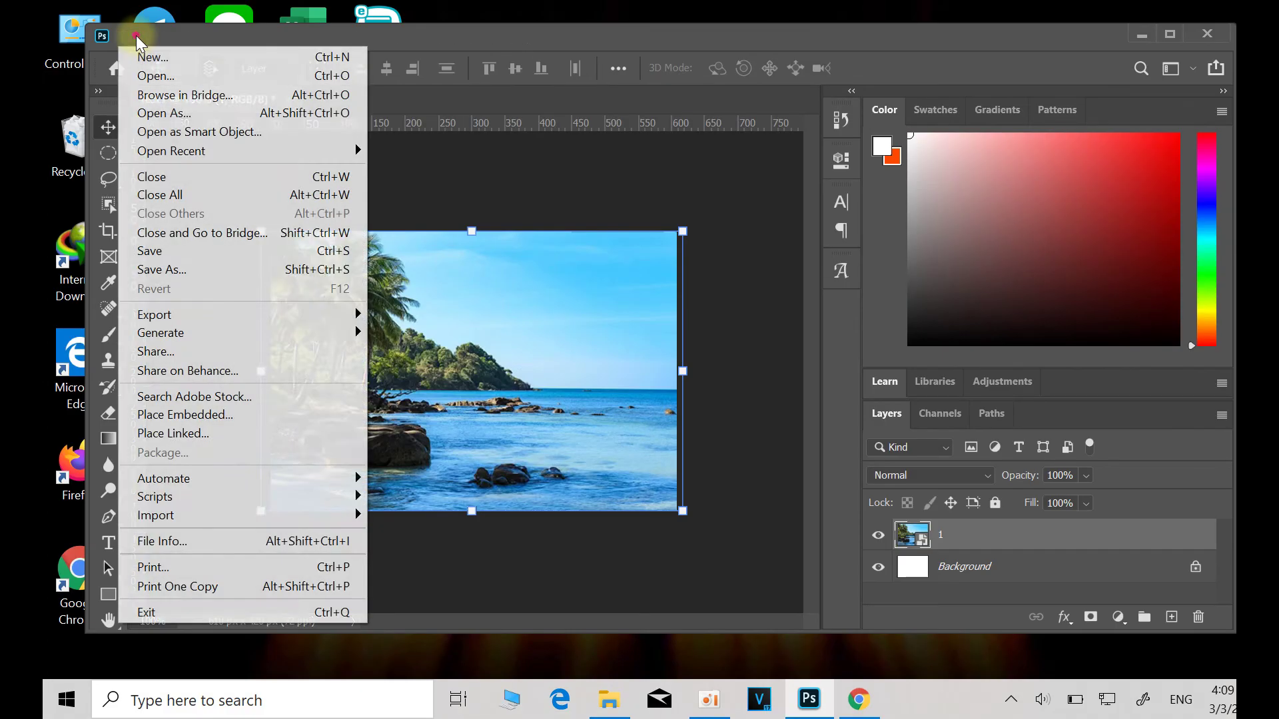
{"action": "left_click", "coordinate": [144, 78]}
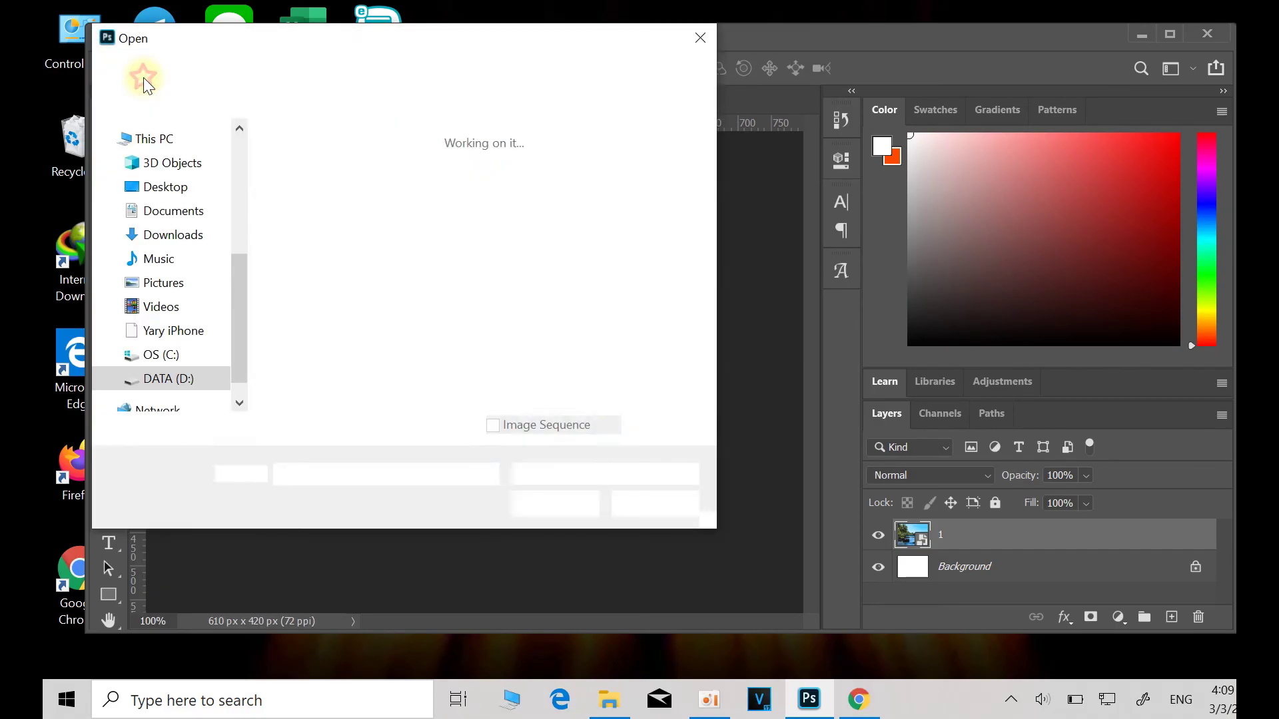
{"action": "left_click", "coordinate": [433, 174]}
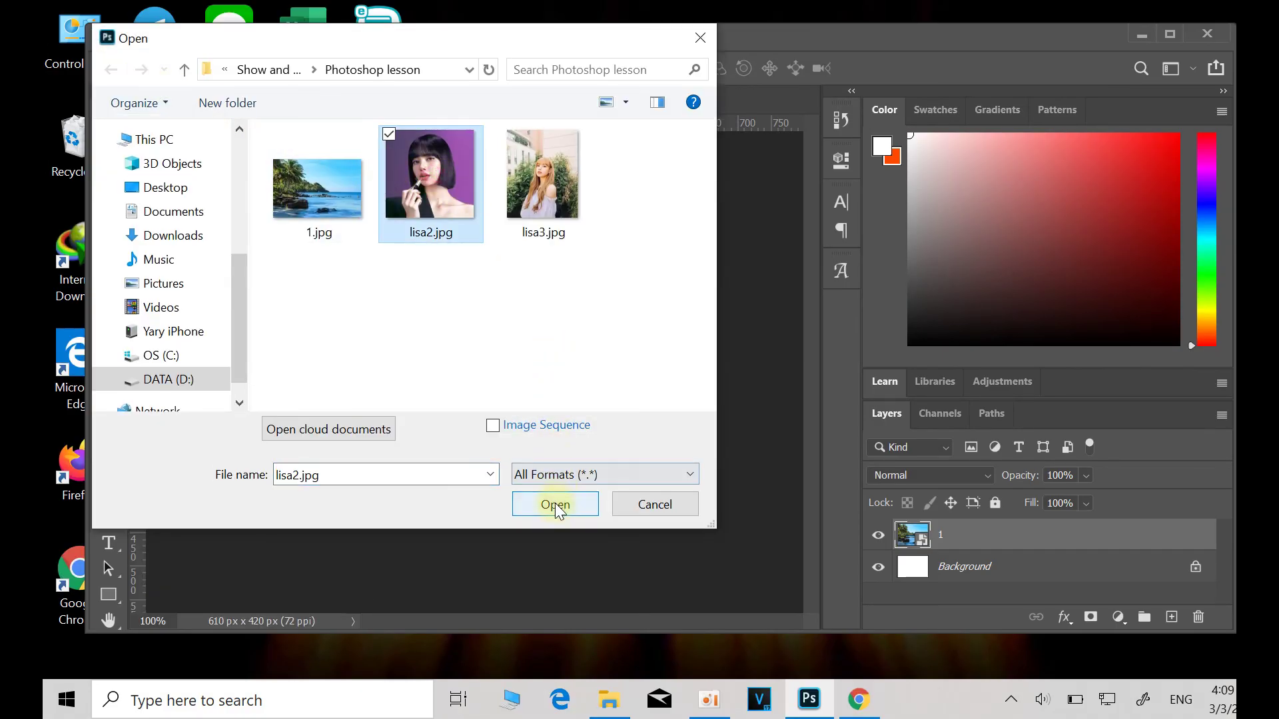
{"action": "left_click", "coordinate": [554, 504]}
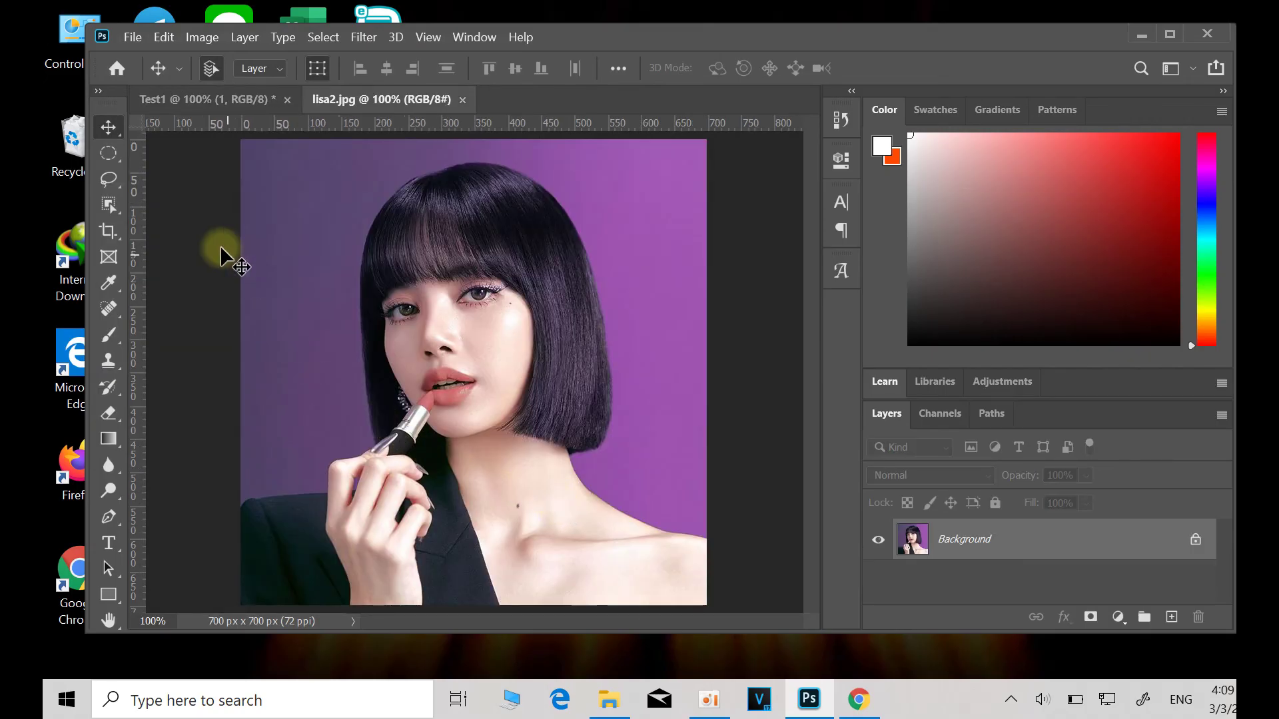
Draw a rectangular marquee selection covering most of the lisa2 portrait.
{"action": "left_click", "coordinate": [113, 154]}
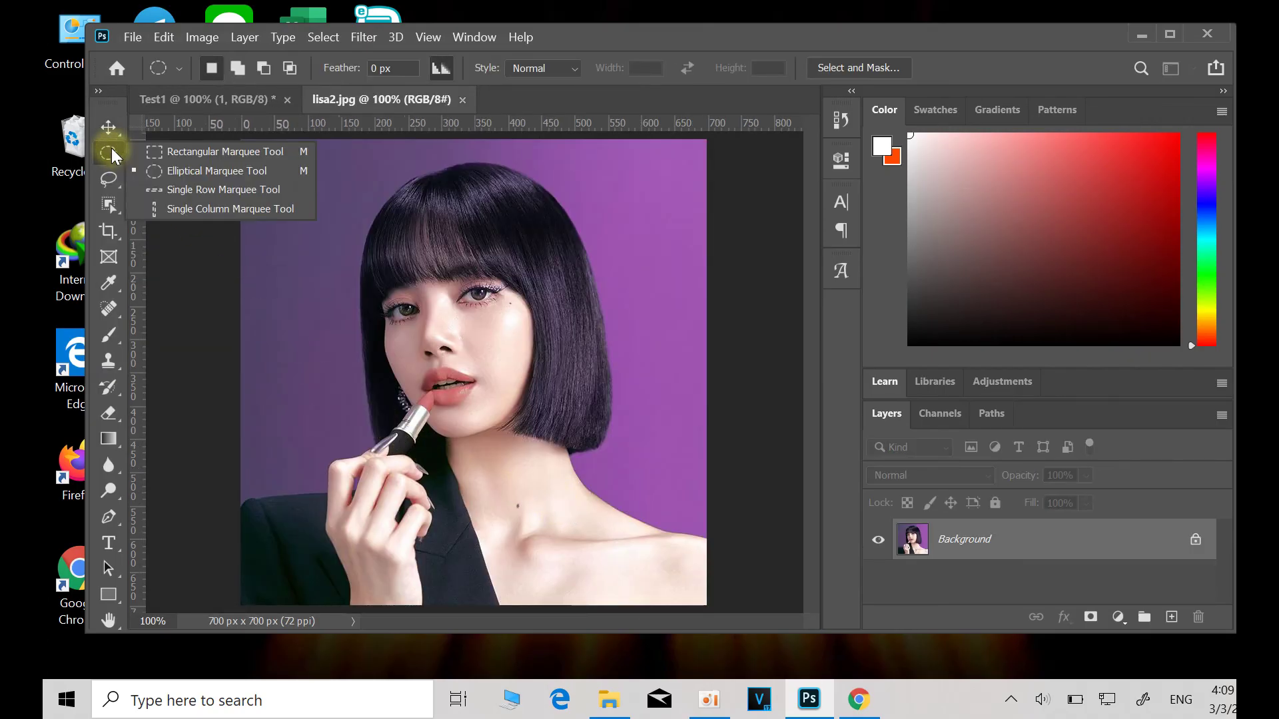
{"action": "left_click", "coordinate": [162, 151]}
{"action": "left_click_drag", "start_coordinate": [271, 156], "coordinate": [688, 596]}
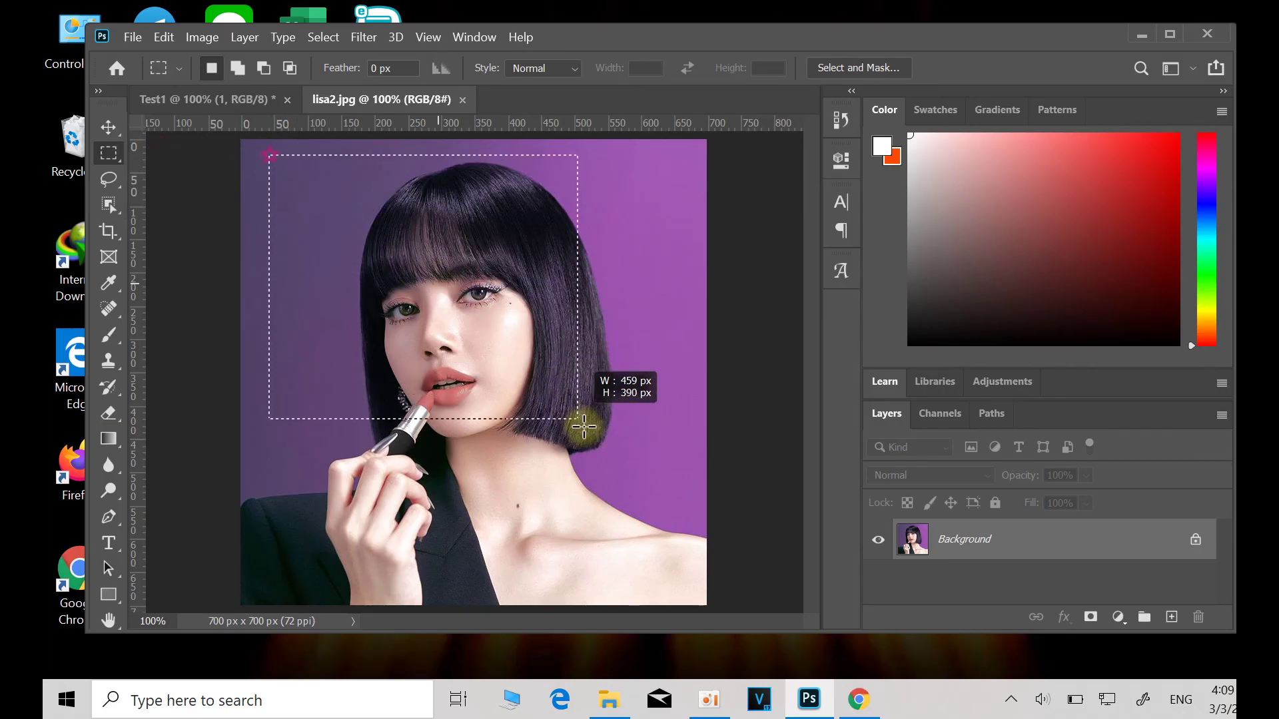
{"action": "left_click_drag", "start_coordinate": [689, 596], "coordinate": [691, 599]}
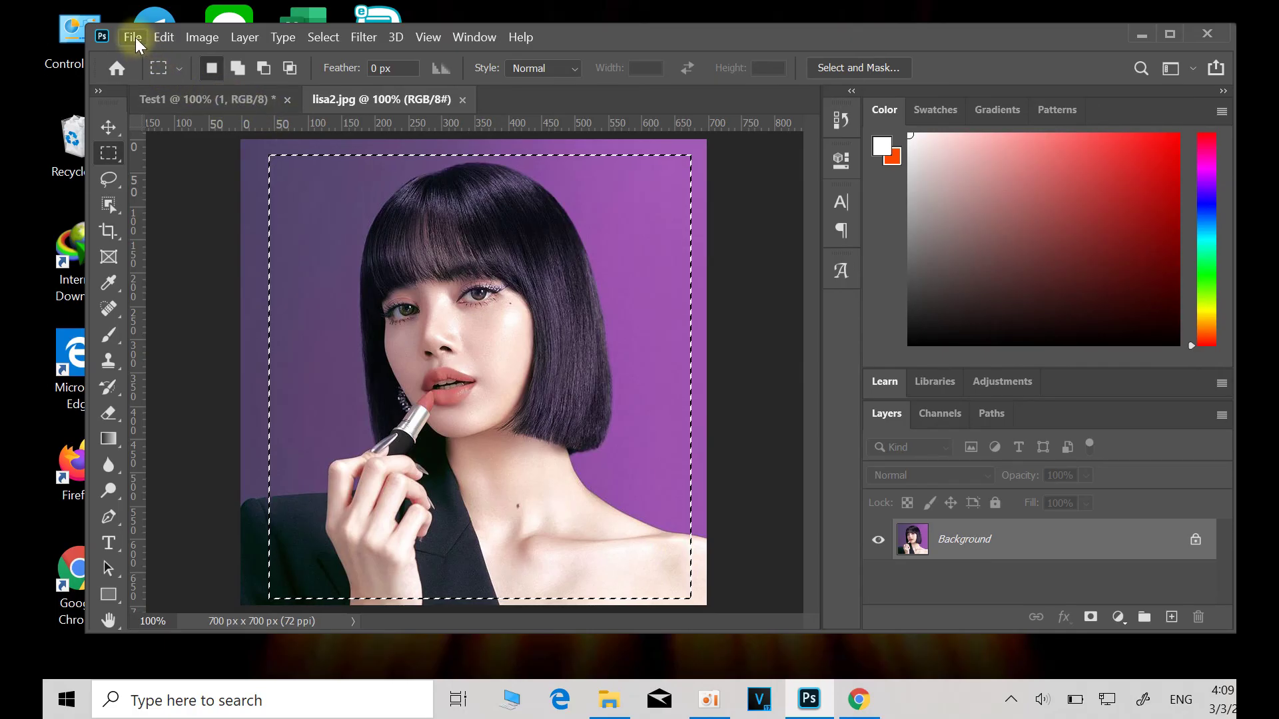
{"action": "left_click", "coordinate": [107, 125]}
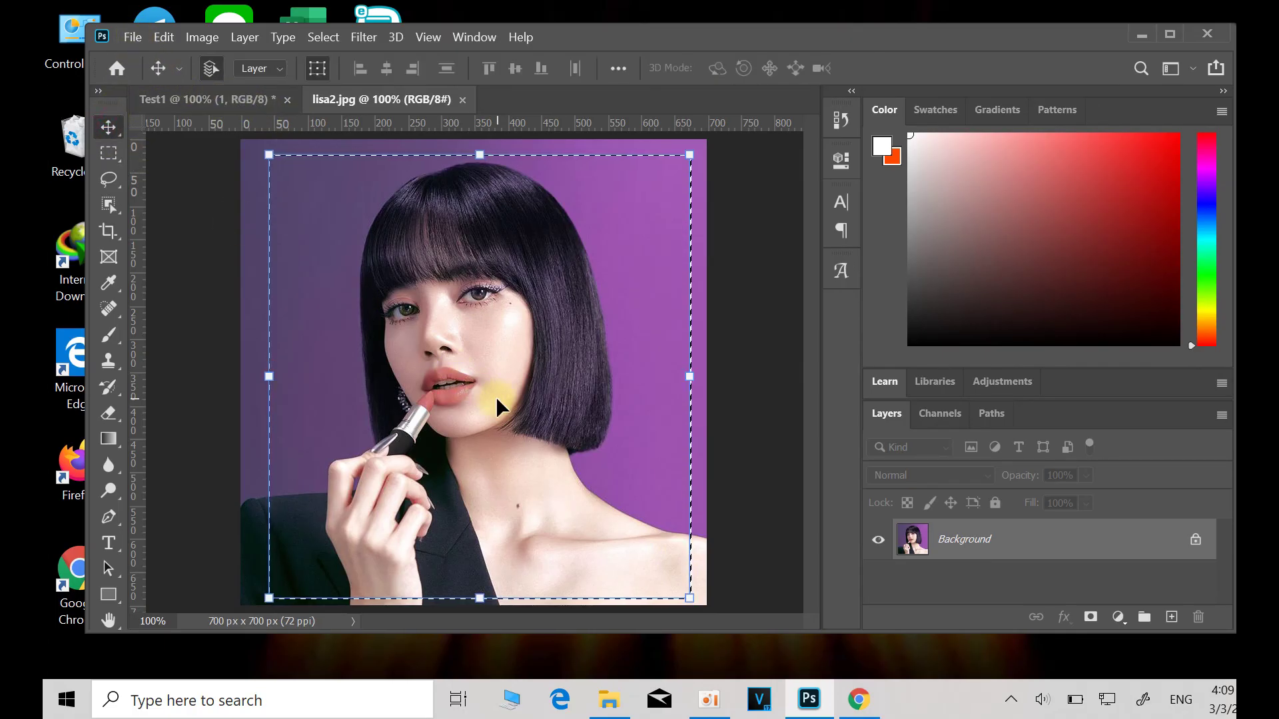
Float lisa2.jpg and drag its selected portrait into Test1 as Layer 1, then hide lisa2.
{"action": "left_click_drag", "start_coordinate": [657, 42], "coordinate": [716, 46]}
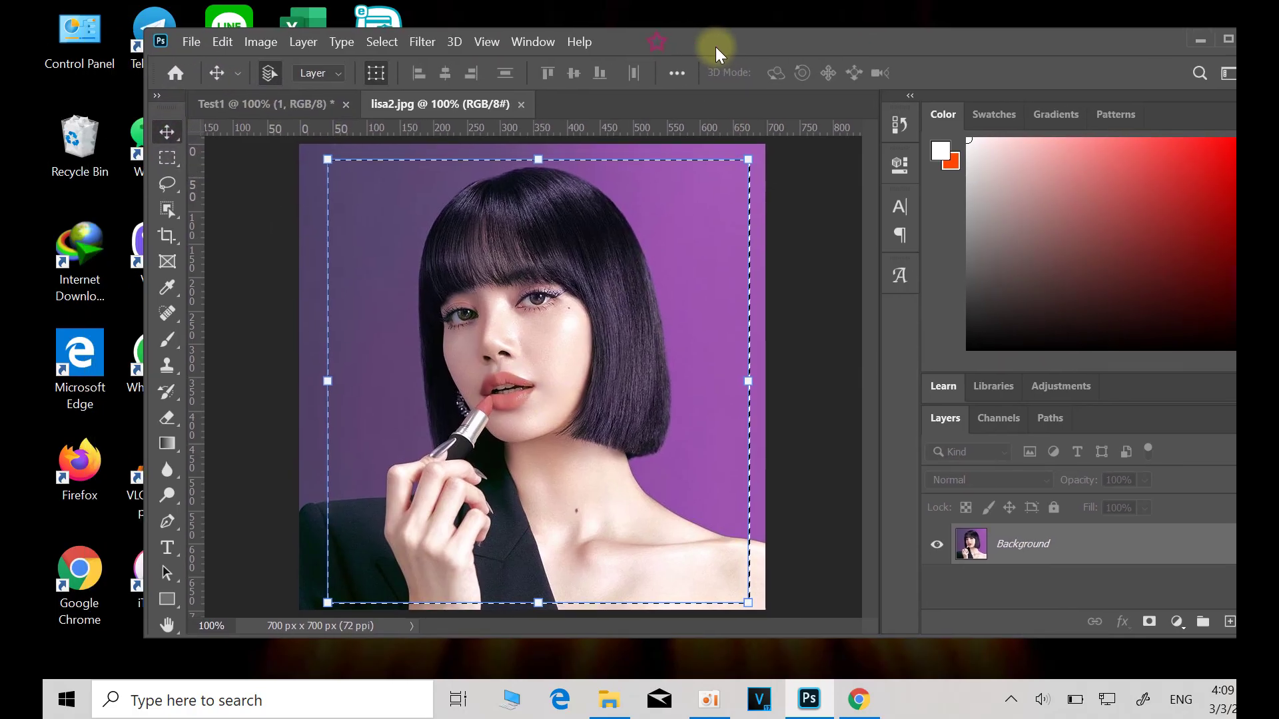
{"action": "left_click_drag", "start_coordinate": [458, 109], "coordinate": [608, 159]}
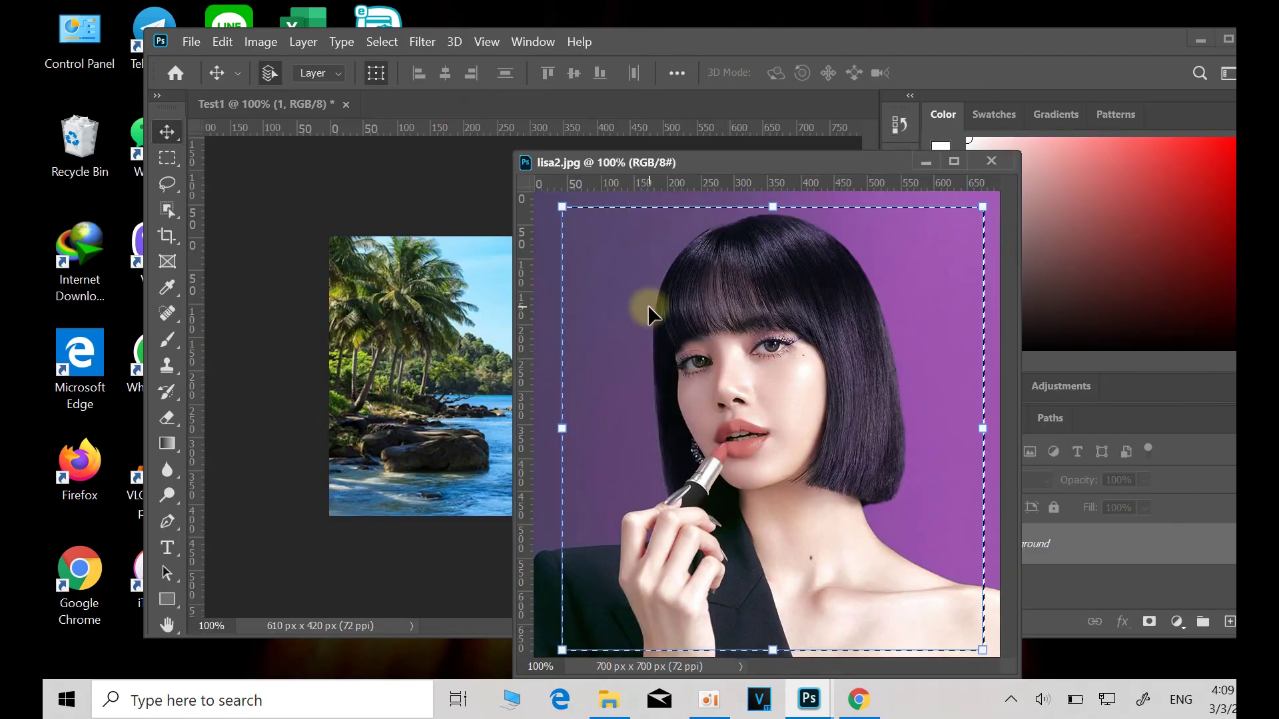
{"action": "left_click_drag", "start_coordinate": [721, 382], "coordinate": [435, 350]}
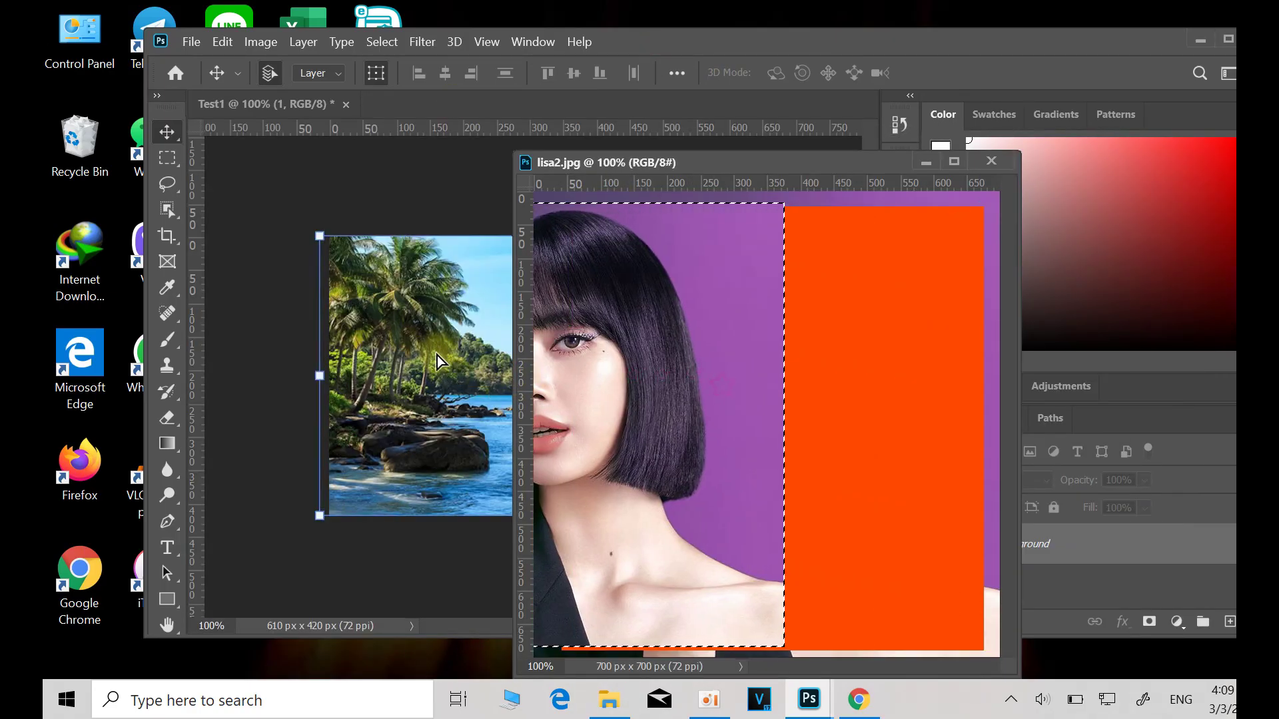
{"action": "left_click", "coordinate": [923, 162]}
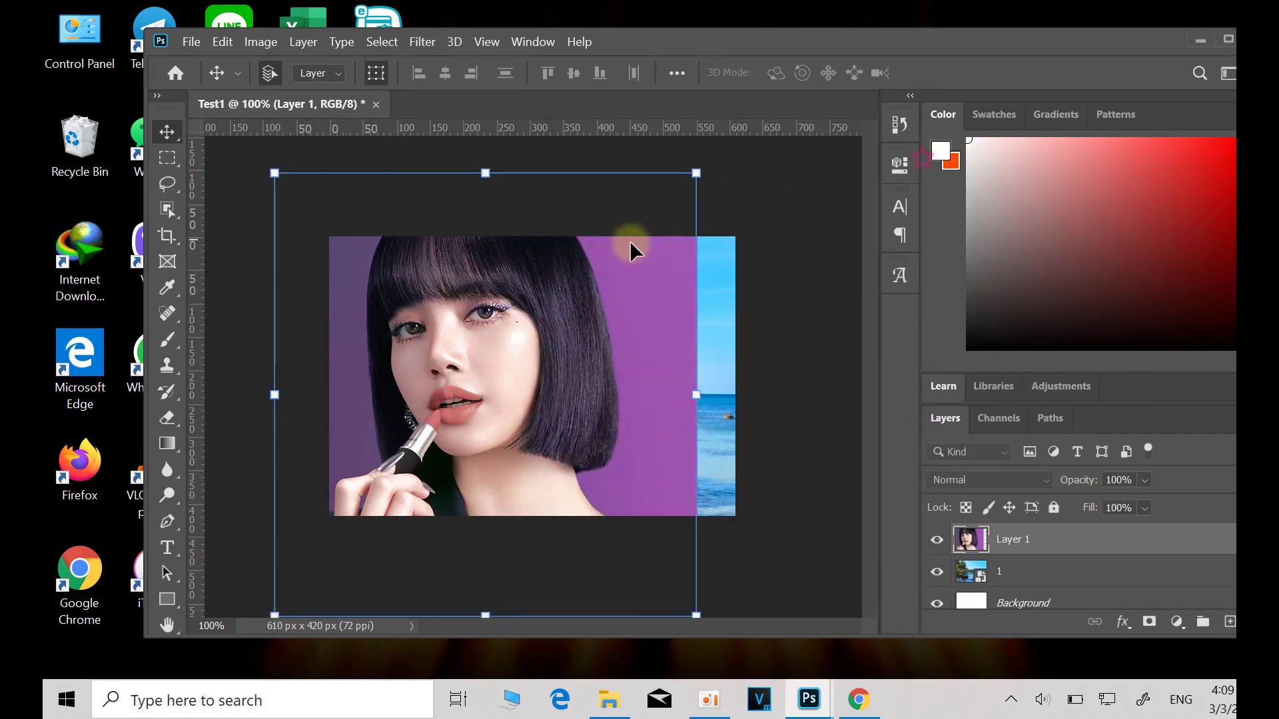
Scale Layer 1's portrait down to 37.38% and fit it into the top-right corner.
{"action": "left_click_drag", "start_coordinate": [698, 174], "coordinate": [562, 315]}
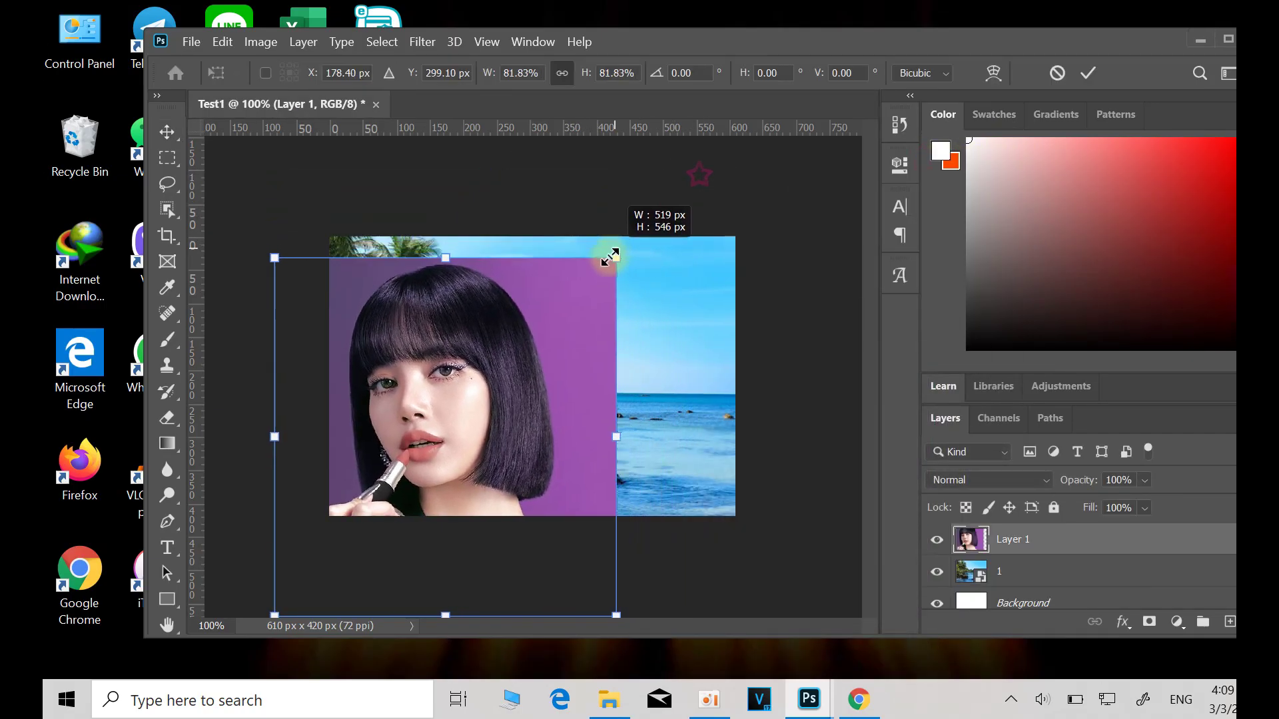
{"action": "left_click_drag", "start_coordinate": [442, 408], "coordinate": [636, 346]}
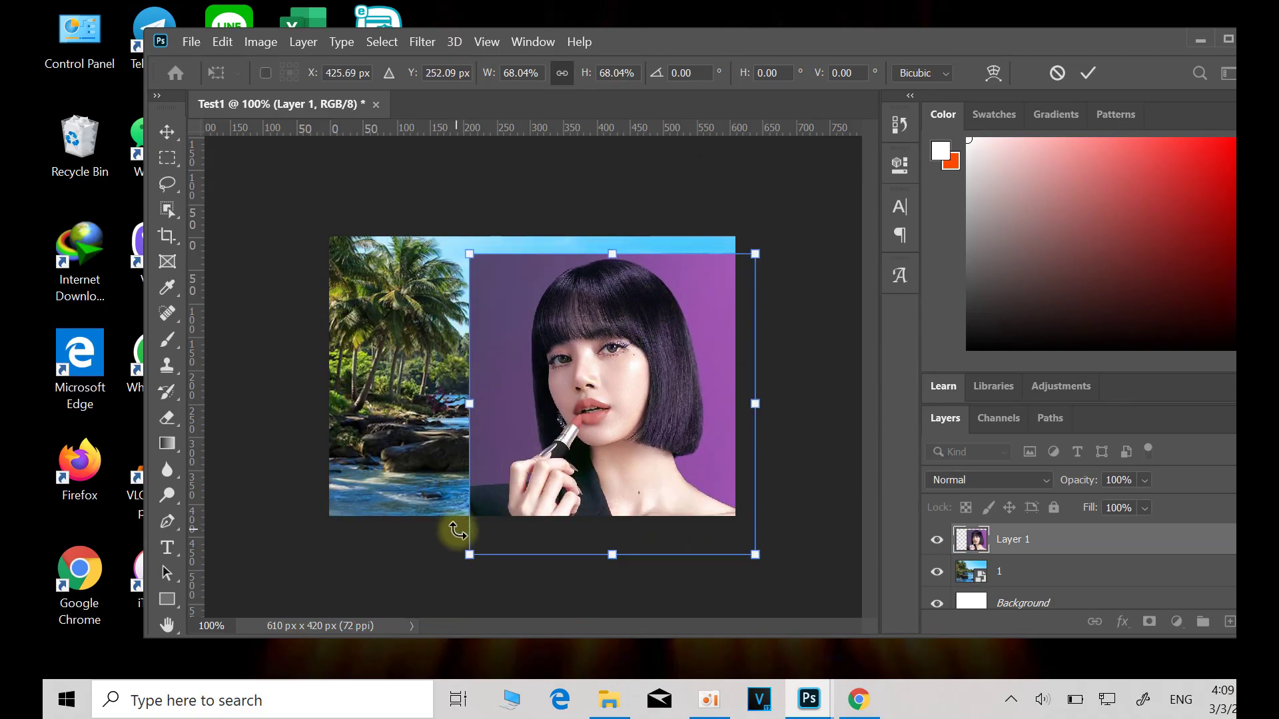
{"action": "left_click_drag", "start_coordinate": [475, 552], "coordinate": [533, 488]}
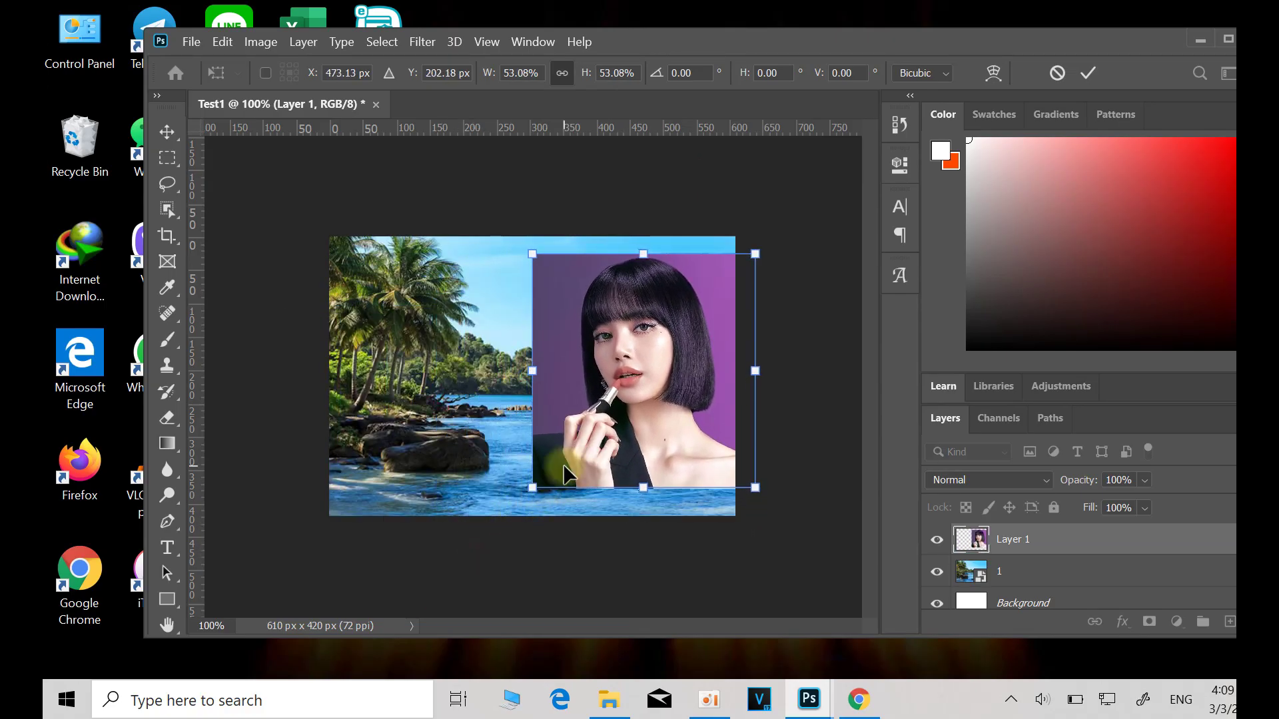
{"action": "left_click_drag", "start_coordinate": [663, 393], "coordinate": [649, 376]}
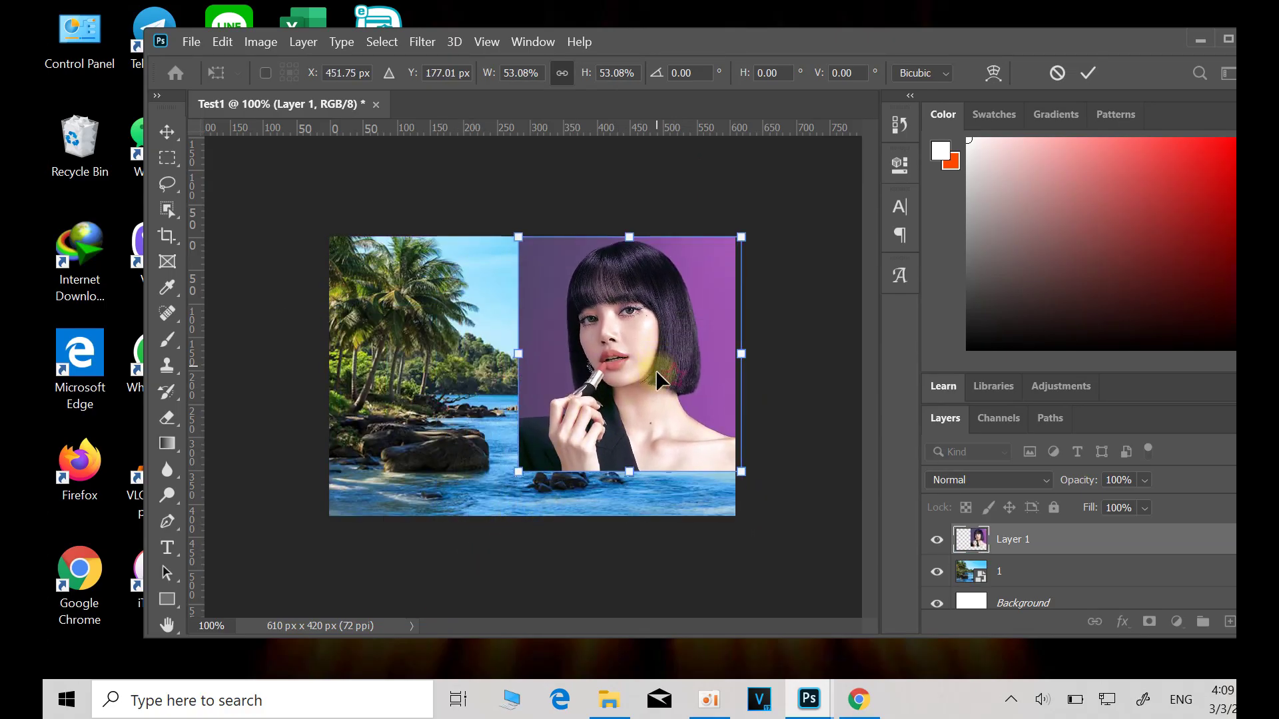
{"action": "left_click_drag", "start_coordinate": [523, 473], "coordinate": [584, 403]}
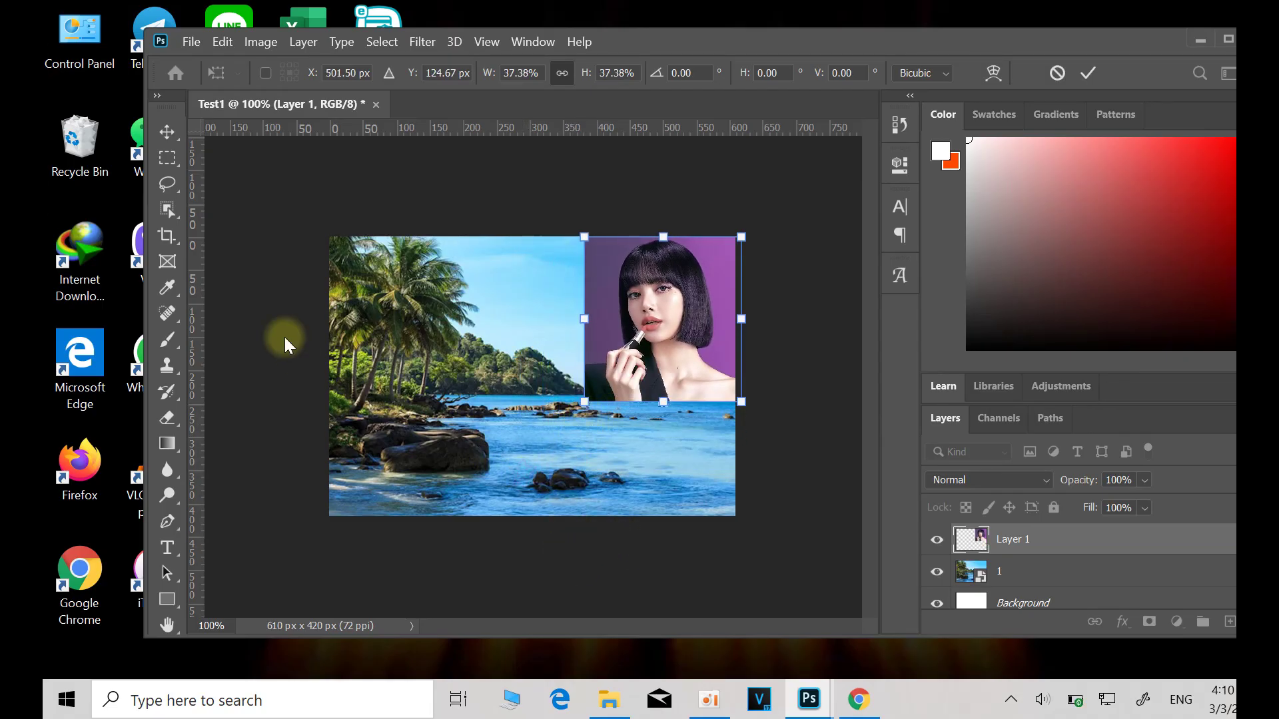
{"action": "key", "text": "Return"}
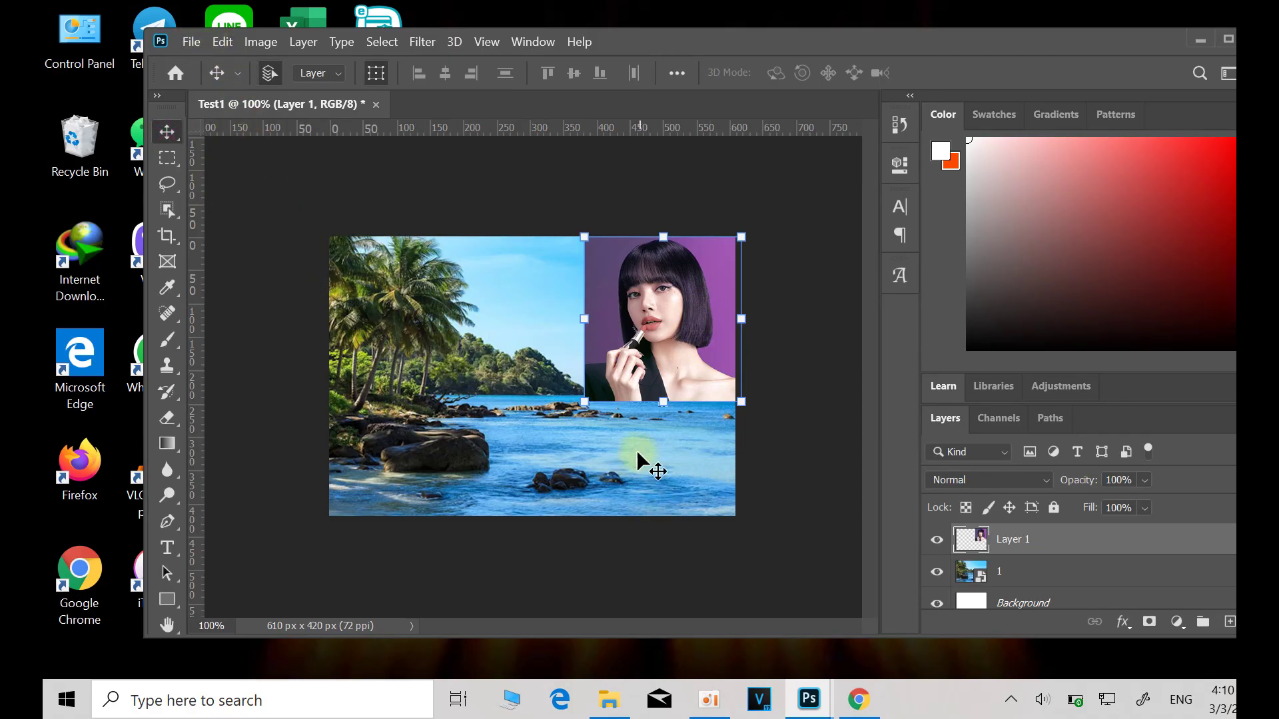
Open lisa3.jpg (820 x 1024 px) in its own tab beside Test1.
{"action": "left_click", "coordinate": [192, 42]}
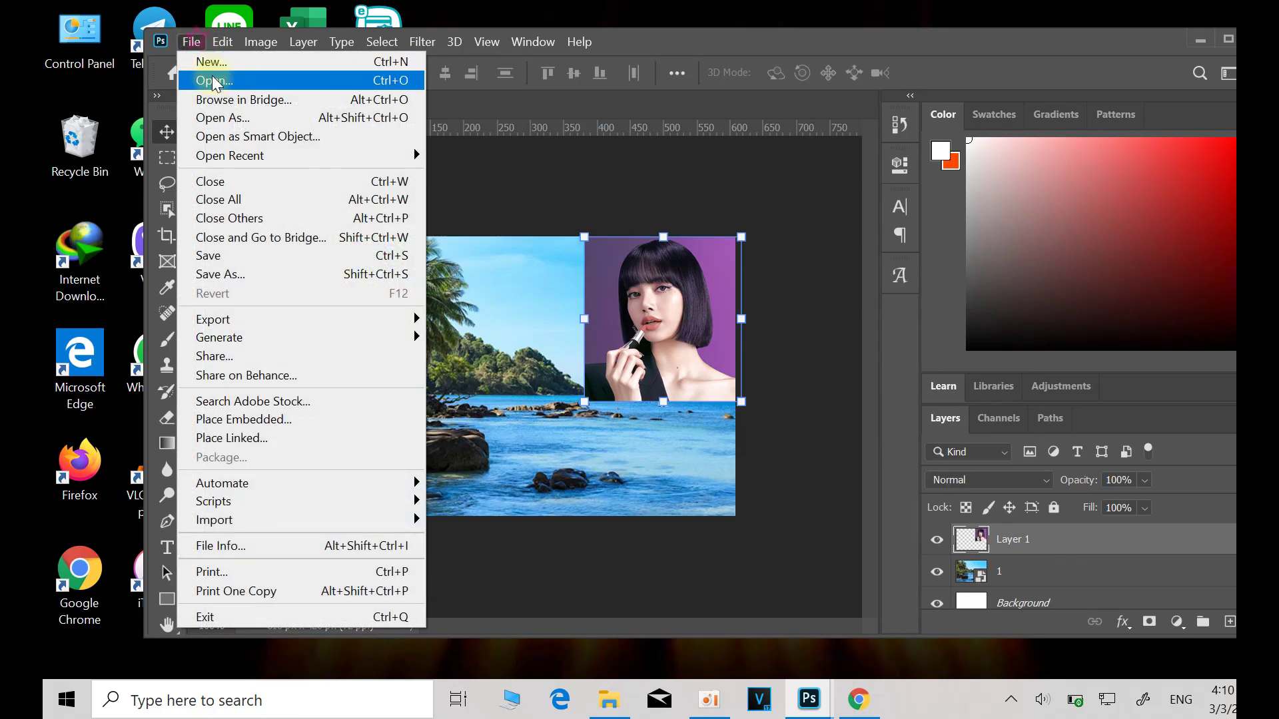
{"action": "left_click", "coordinate": [213, 86]}
{"action": "left_click", "coordinate": [588, 176]}
{"action": "left_click", "coordinate": [609, 513]}
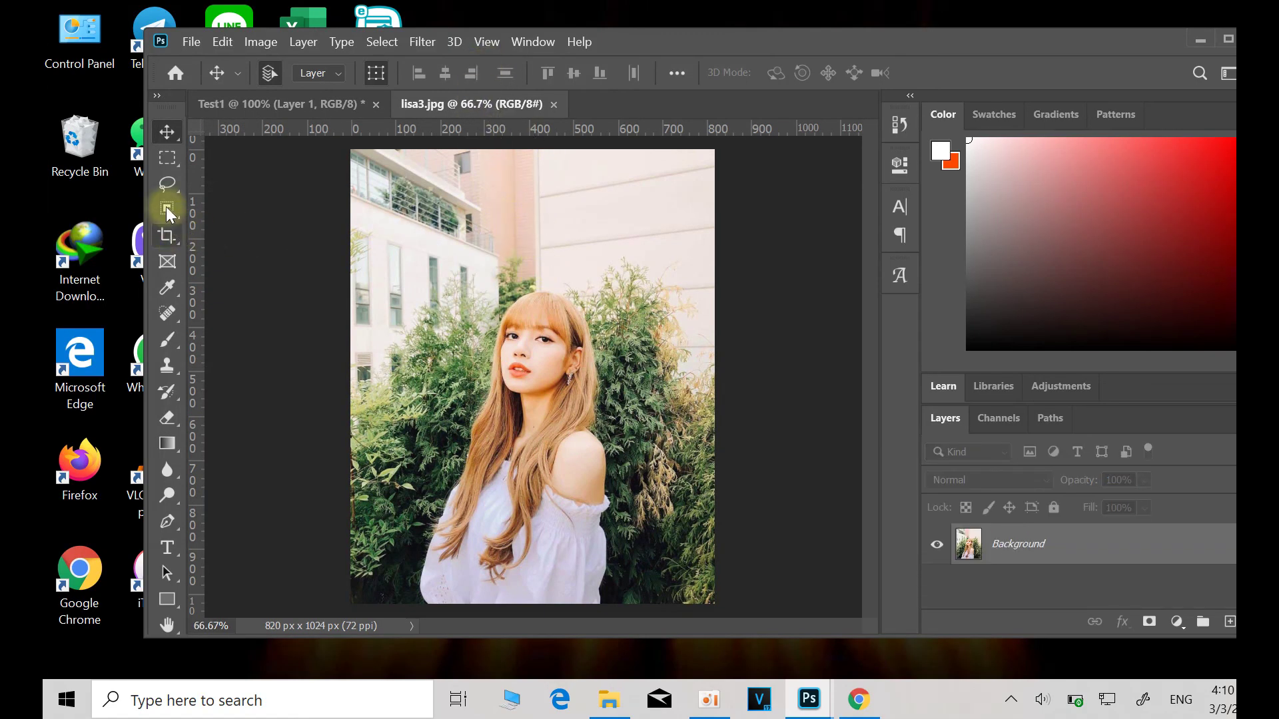
{"action": "left_click_drag", "start_coordinate": [167, 156], "coordinate": [225, 180]}
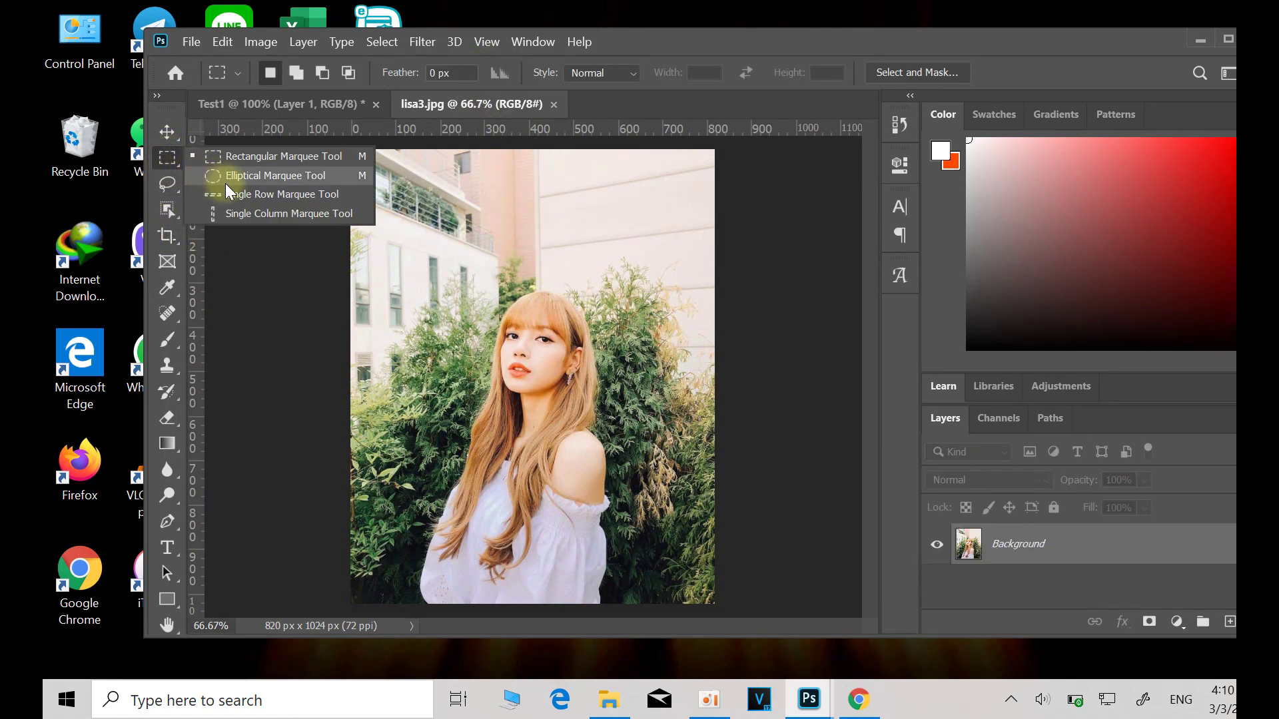
Draw an elliptical marquee selection encircling the woman in lisa3.jpg.
{"action": "left_click", "coordinate": [467, 289]}
{"action": "left_click_drag", "start_coordinate": [433, 258], "coordinate": [711, 568]}
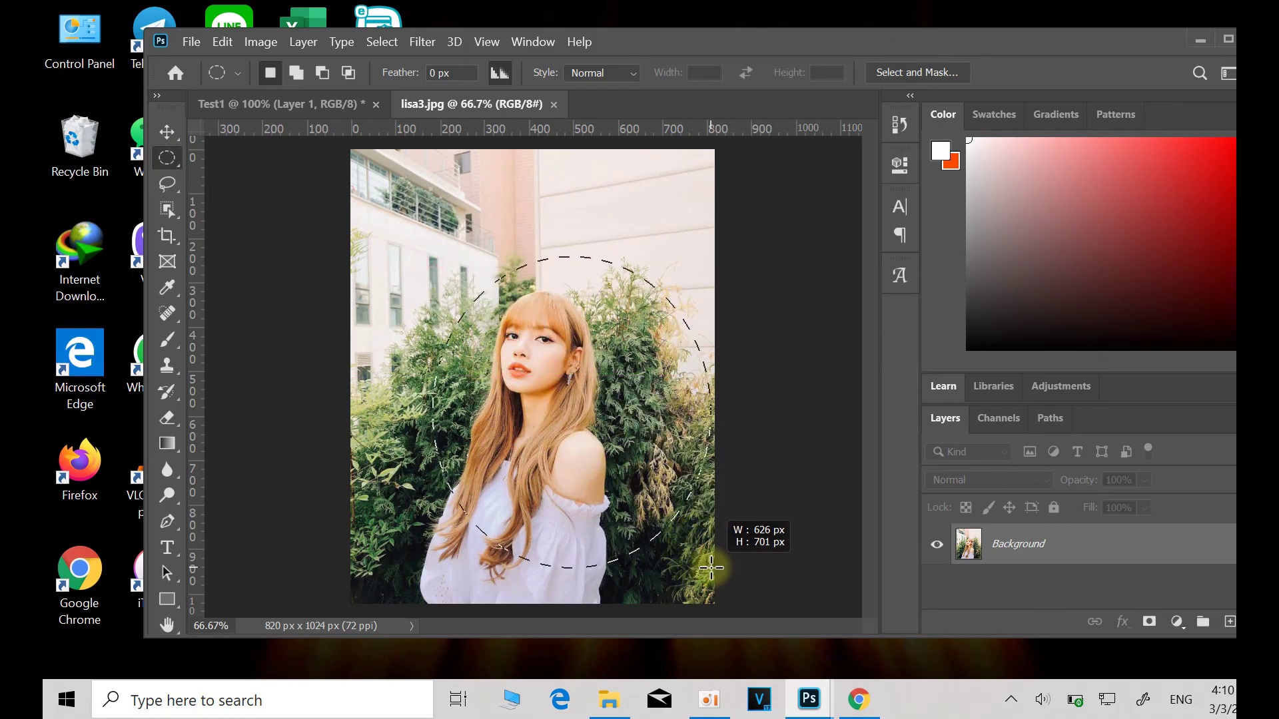
{"action": "left_click_drag", "start_coordinate": [711, 567], "coordinate": [710, 567]}
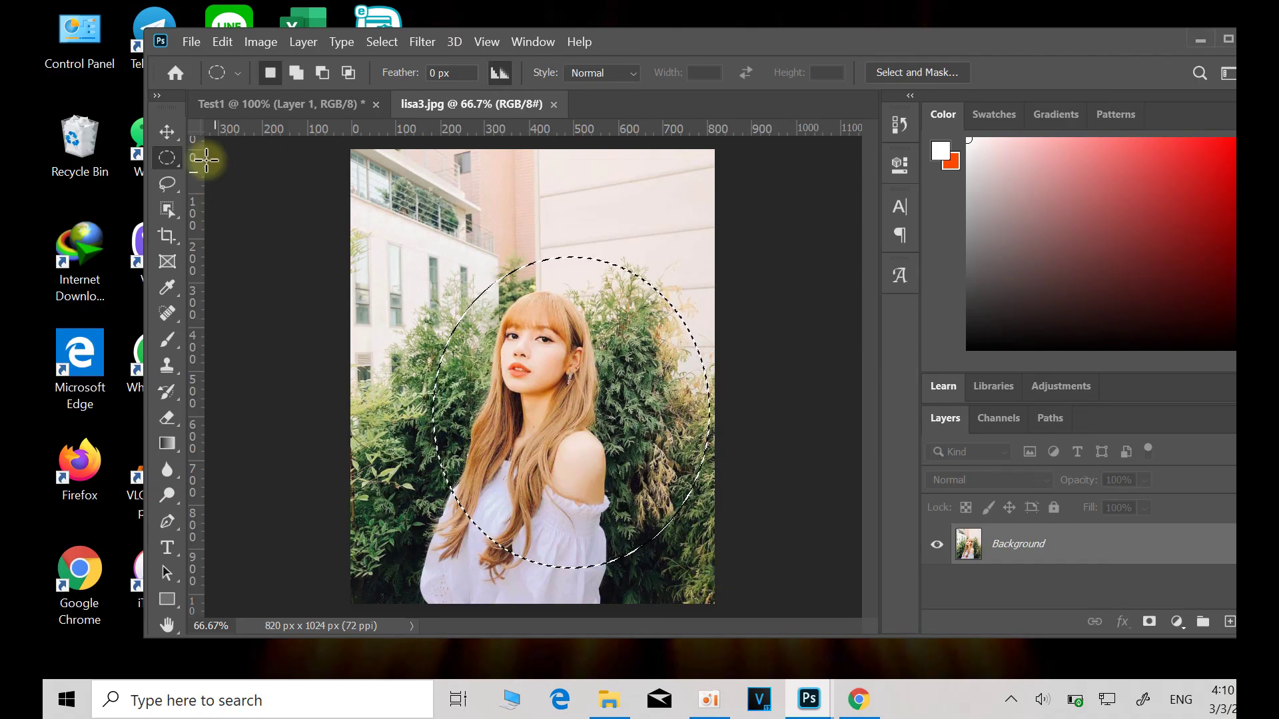
{"action": "left_click", "coordinate": [167, 130]}
{"action": "left_click_drag", "start_coordinate": [469, 103], "coordinate": [718, 172]}
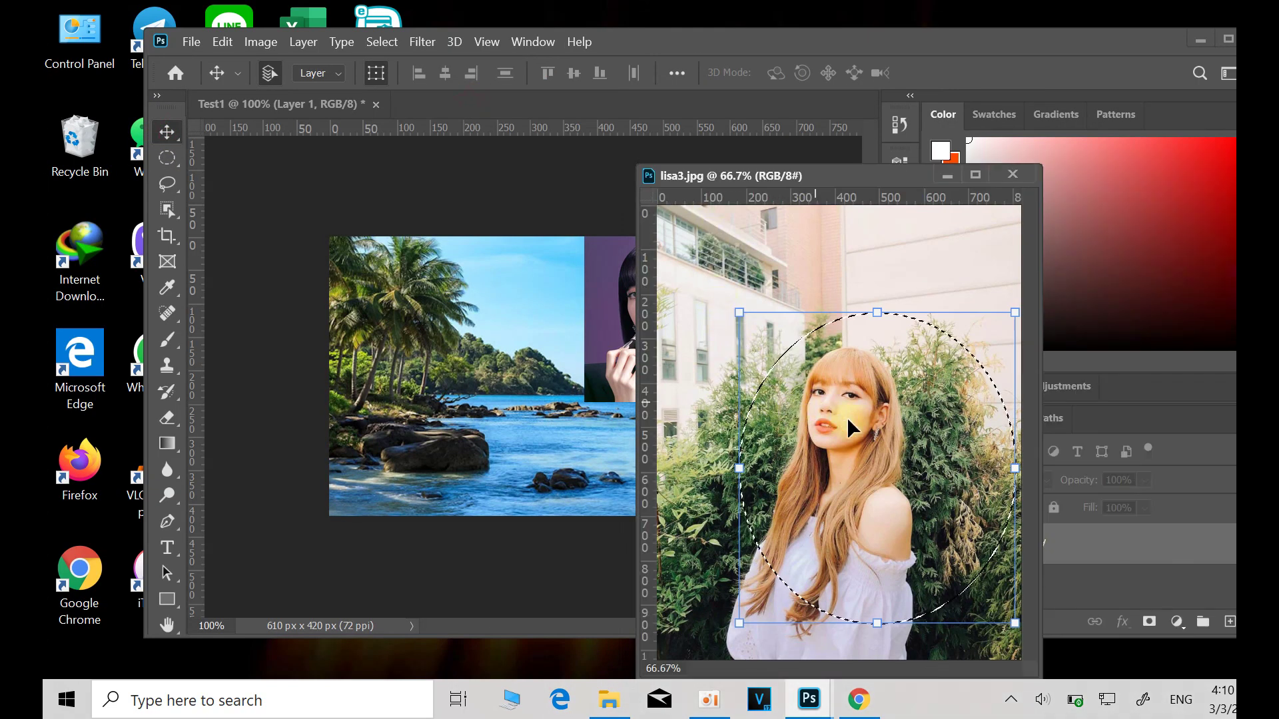
Drag the oval cut-out into Test1 as Layer 2, hide lisa3, and start scaling it down.
{"action": "left_click_drag", "start_coordinate": [860, 431], "coordinate": [480, 366]}
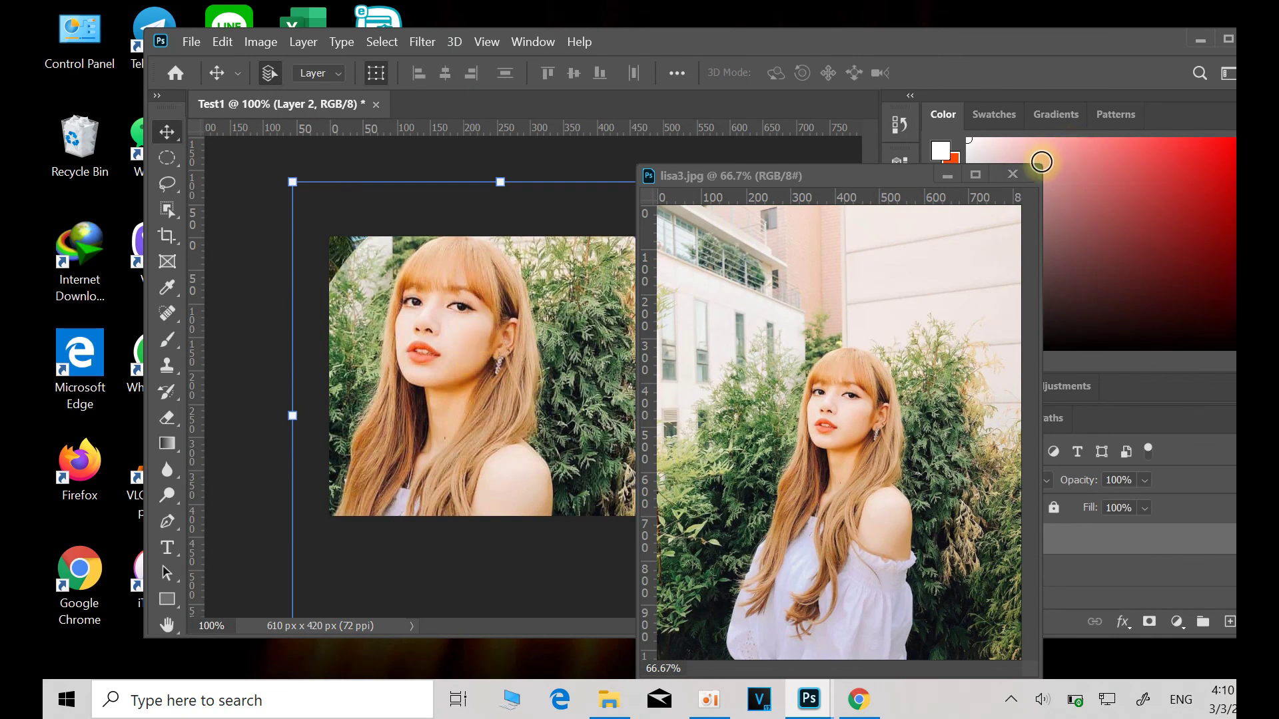
{"action": "left_click", "coordinate": [947, 175]}
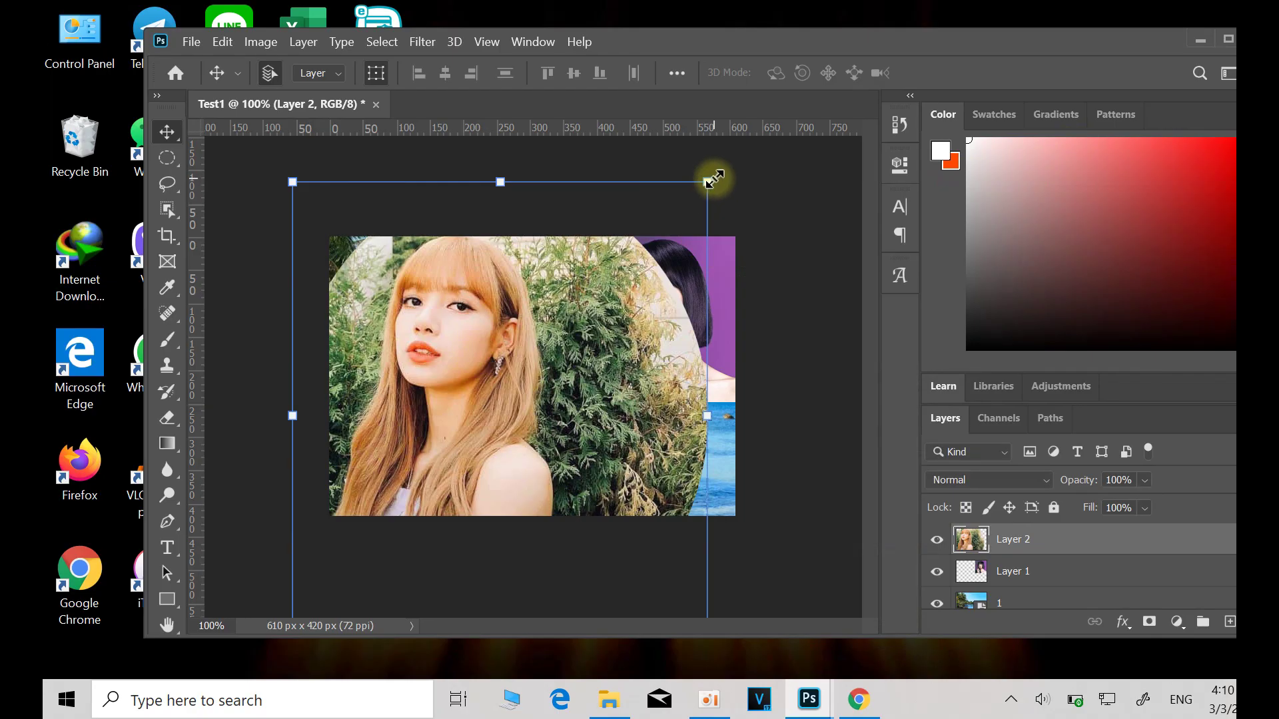
{"action": "left_click_drag", "start_coordinate": [708, 182], "coordinate": [535, 378]}
Shrink the circular portrait to about 32% and place it upper left beside the lipstick portrait.
{"action": "left_click_drag", "start_coordinate": [440, 496], "coordinate": [485, 353]}
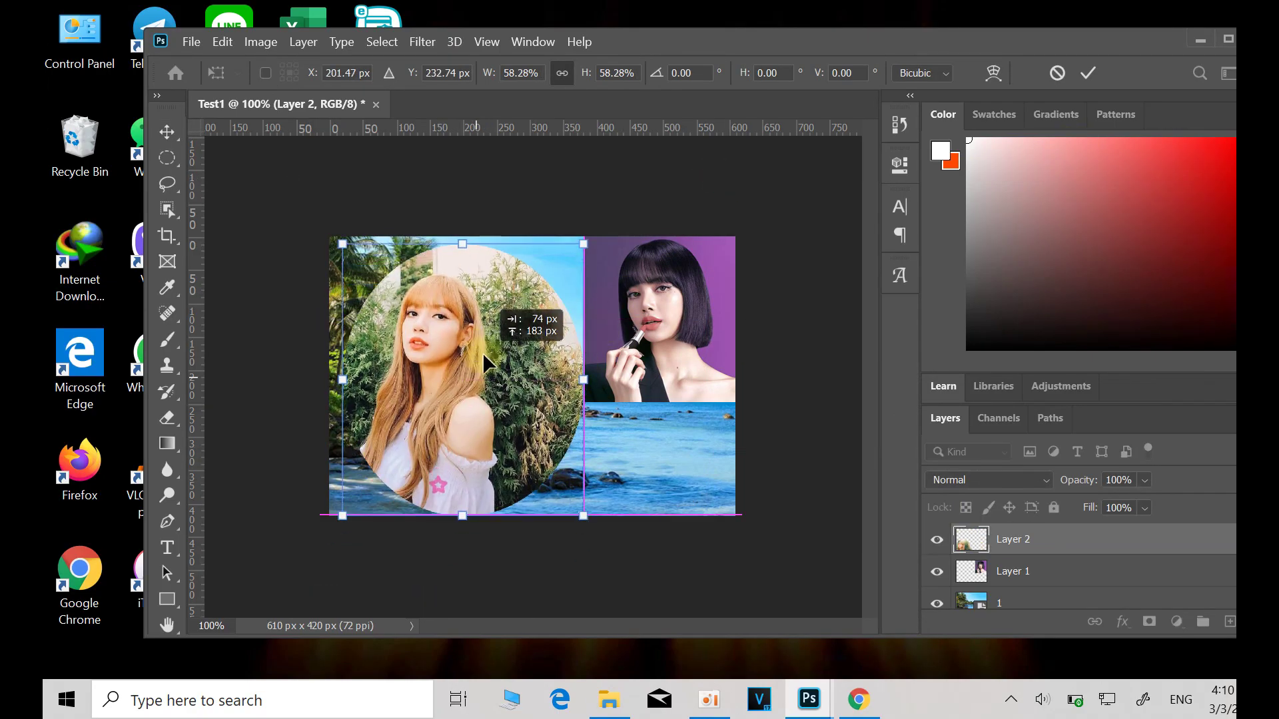
{"action": "left_click_drag", "start_coordinate": [579, 236], "coordinate": [481, 360]}
{"action": "mouse_move", "coordinate": [447, 408]}
{"action": "left_mouse_down"}
{"action": "mouse_move", "coordinate": [461, 363]}
{"action": "mouse_move", "coordinate": [458, 385]}
{"action": "left_mouse_up"}
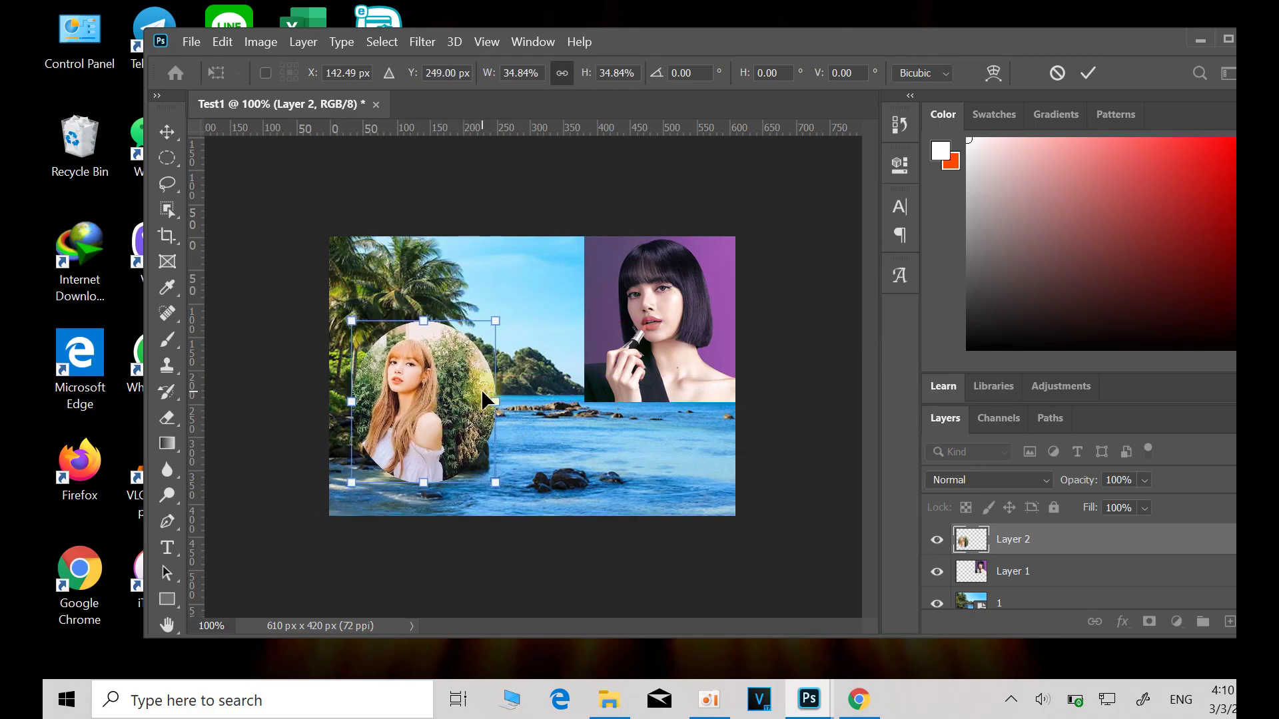
{"action": "left_click_drag", "start_coordinate": [627, 346], "coordinate": [630, 347]}
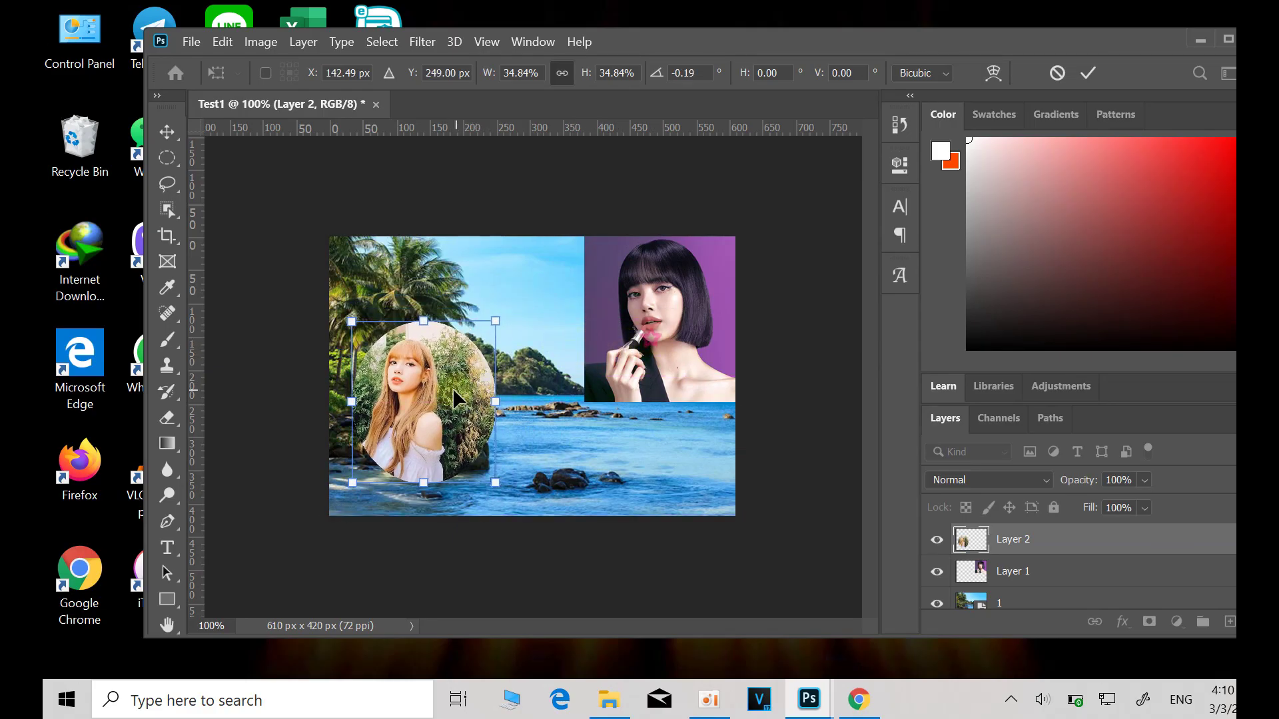
{"action": "mouse_move", "coordinate": [456, 373]}
{"action": "left_mouse_down"}
{"action": "mouse_move", "coordinate": [525, 363]}
{"action": "mouse_move", "coordinate": [447, 326]}
{"action": "mouse_move", "coordinate": [521, 422]}
{"action": "left_mouse_up"}
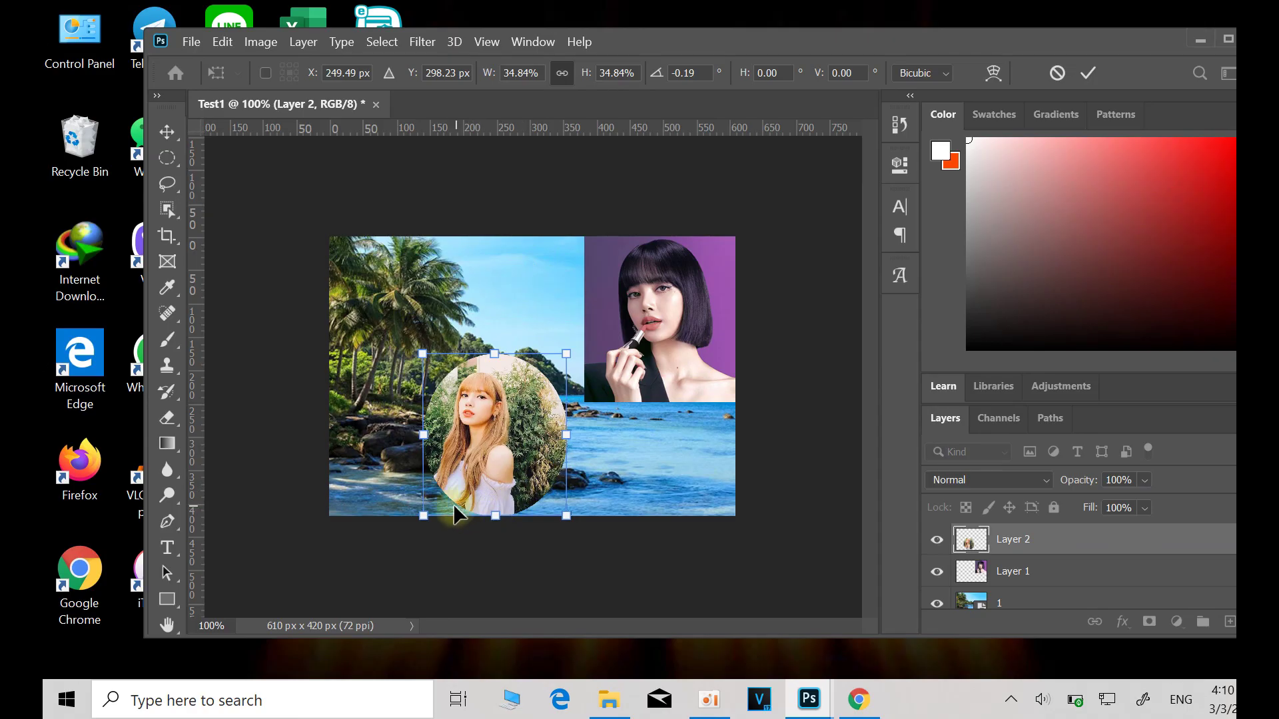
{"action": "left_click_drag", "start_coordinate": [427, 514], "coordinate": [459, 475]}
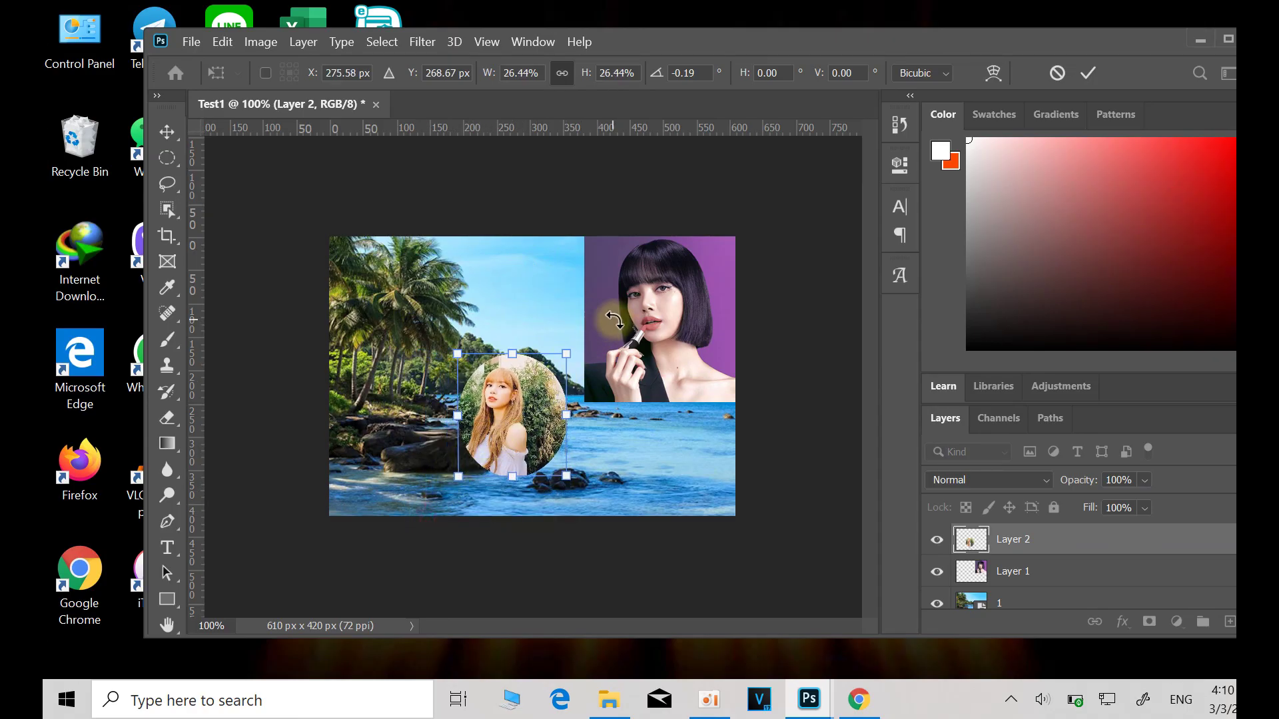
{"action": "left_click_drag", "start_coordinate": [458, 477], "coordinate": [434, 506]}
{"action": "mouse_move", "coordinate": [523, 457]}
{"action": "left_mouse_down"}
{"action": "mouse_move", "coordinate": [486, 430]}
{"action": "mouse_move", "coordinate": [495, 346]}
{"action": "left_mouse_up"}
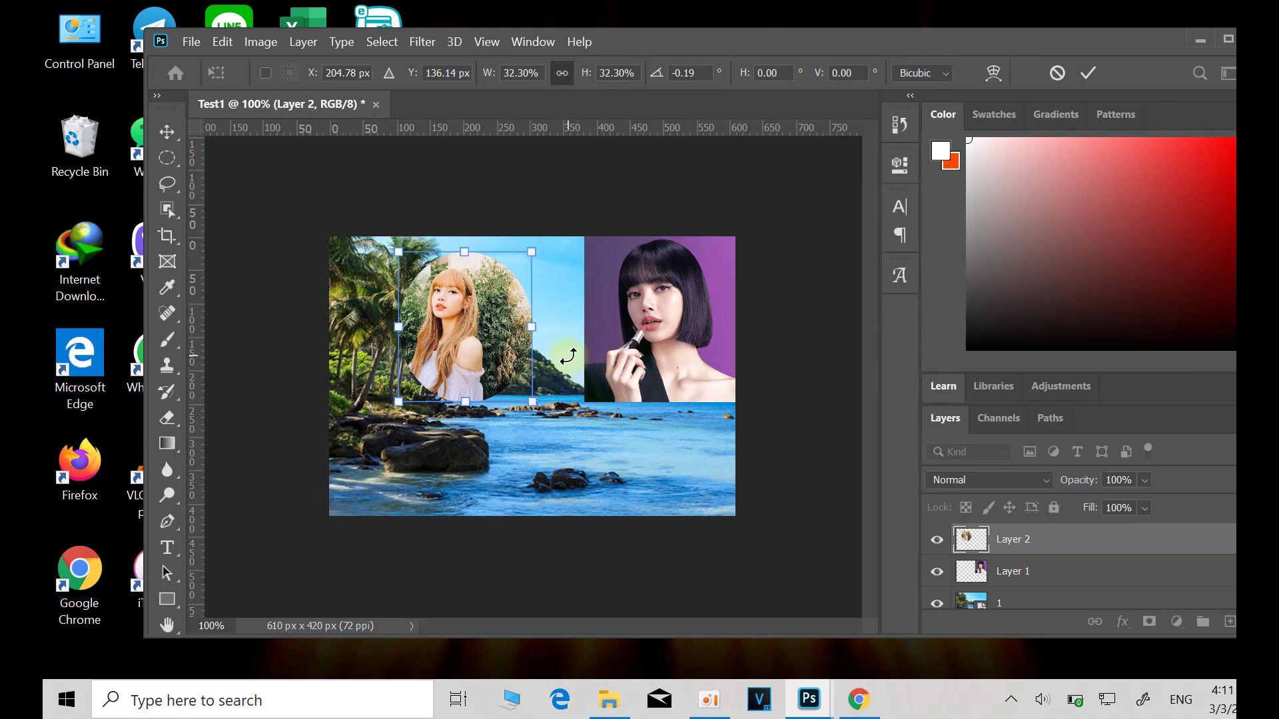
Apply the 32.30% transform and start Save As on the computer, proposing Test1.psd.
{"action": "left_click", "coordinate": [191, 42]}
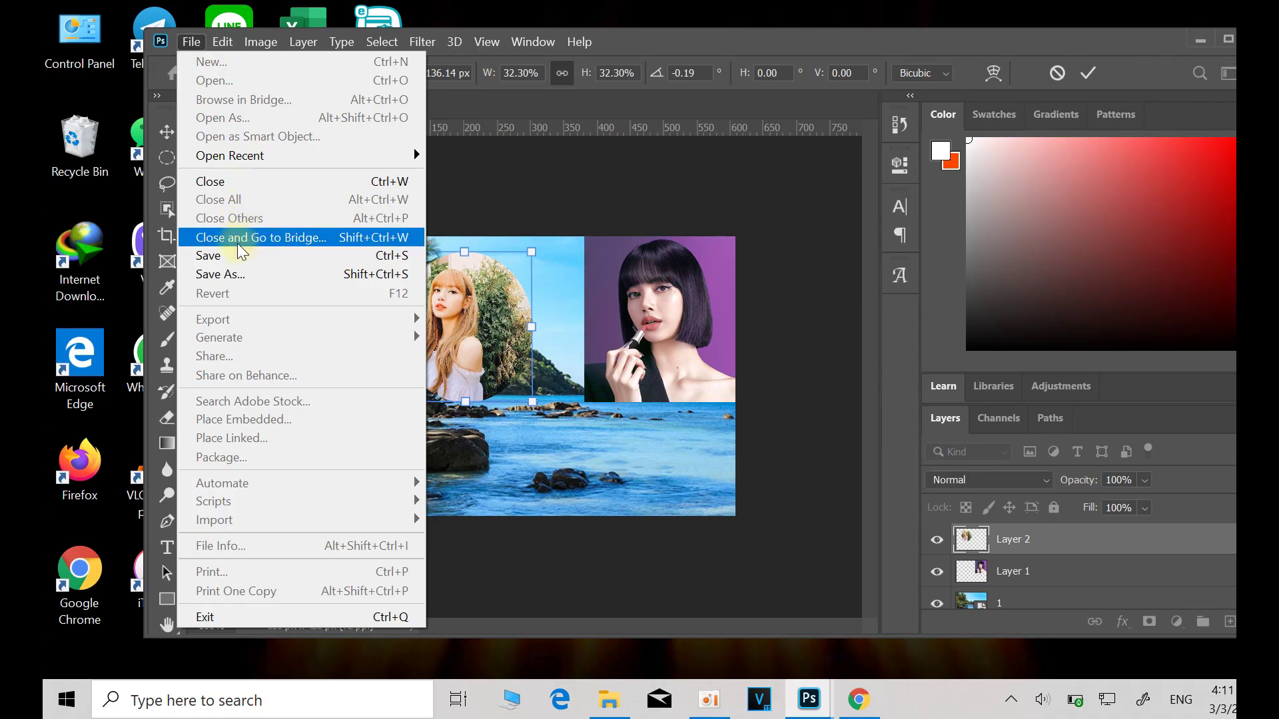
{"action": "left_click", "coordinate": [223, 275]}
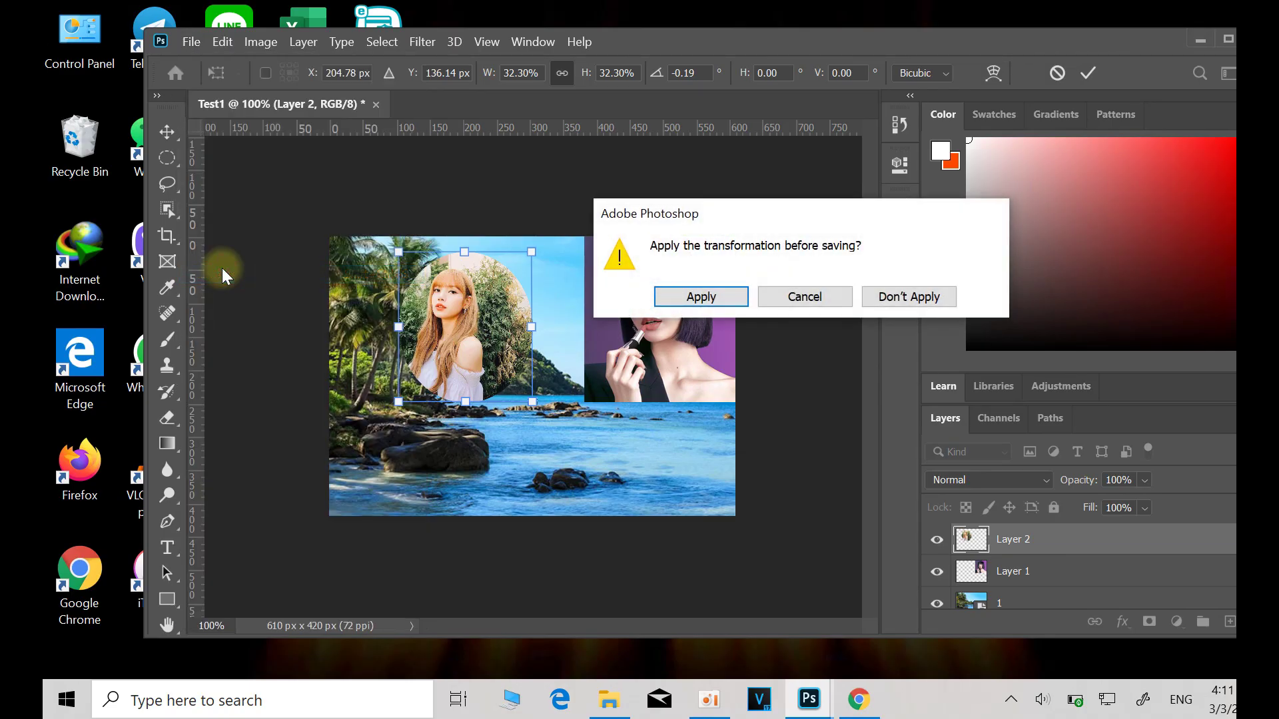
{"action": "left_click", "coordinate": [694, 295]}
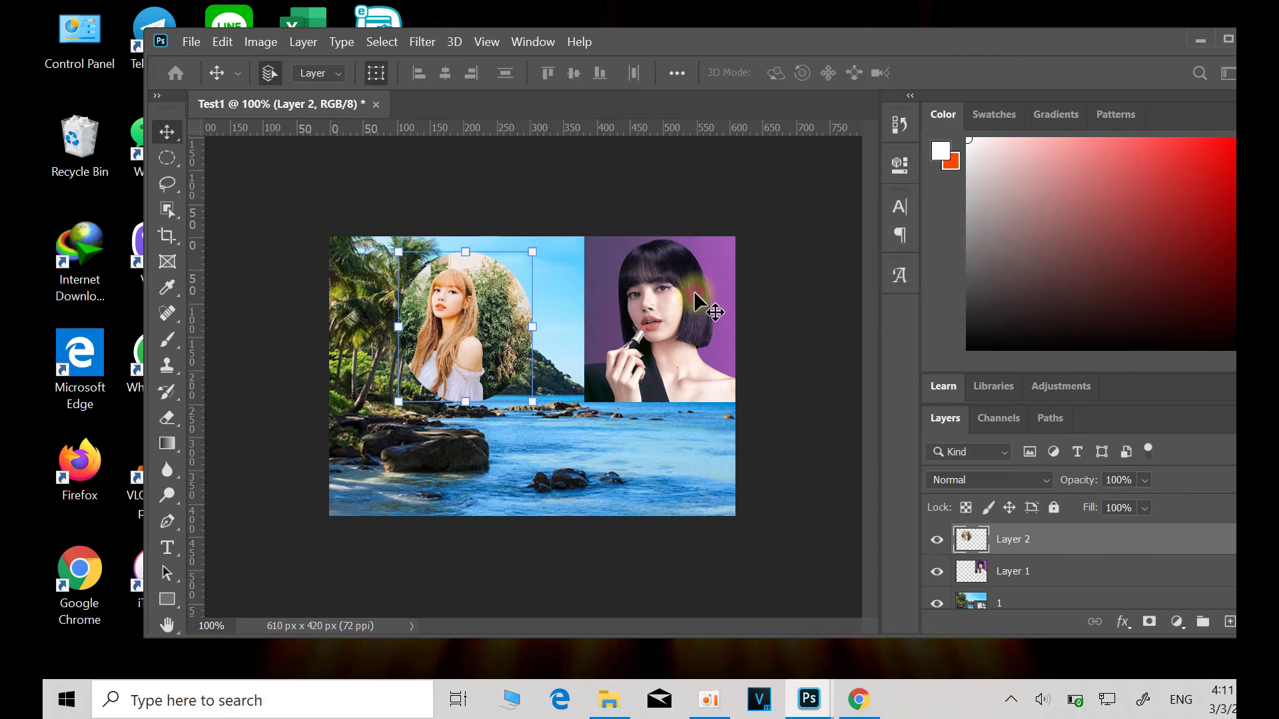
{"action": "left_click", "coordinate": [710, 498]}
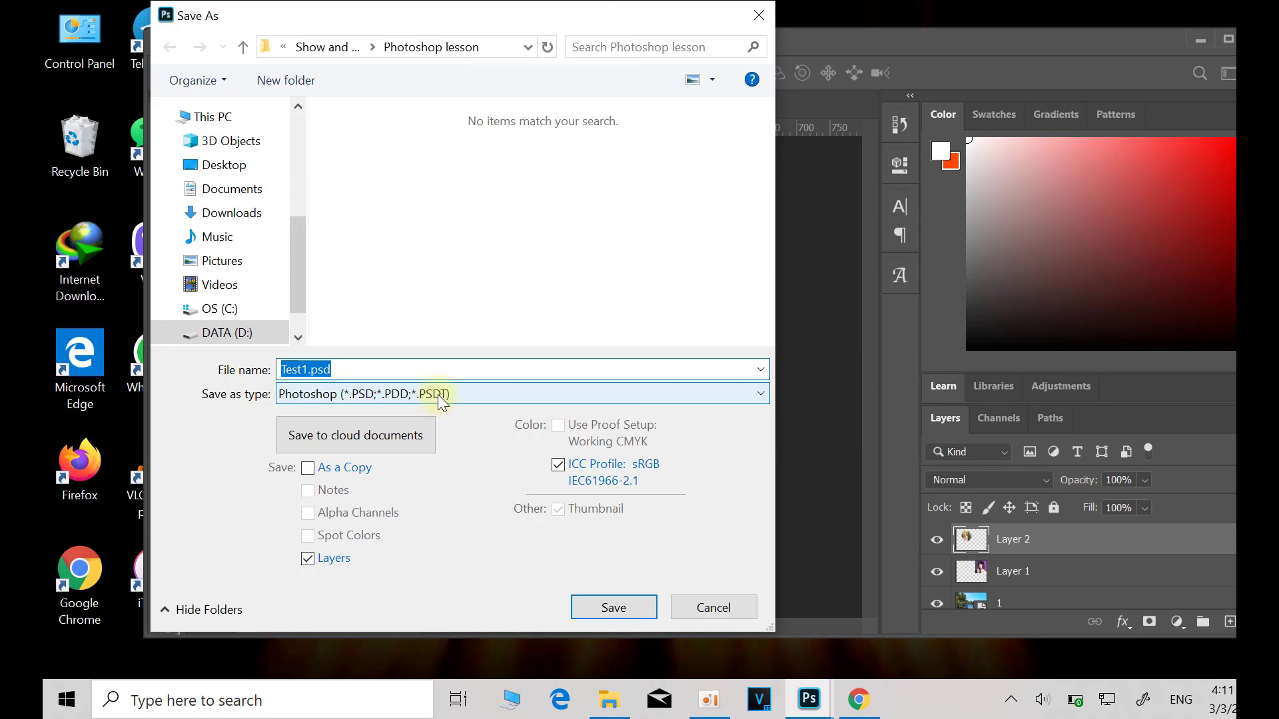
Save the collage as JPEG Test1.jpg with JPEG quality 12 (Maximum).
{"action": "left_click", "coordinate": [438, 395]}
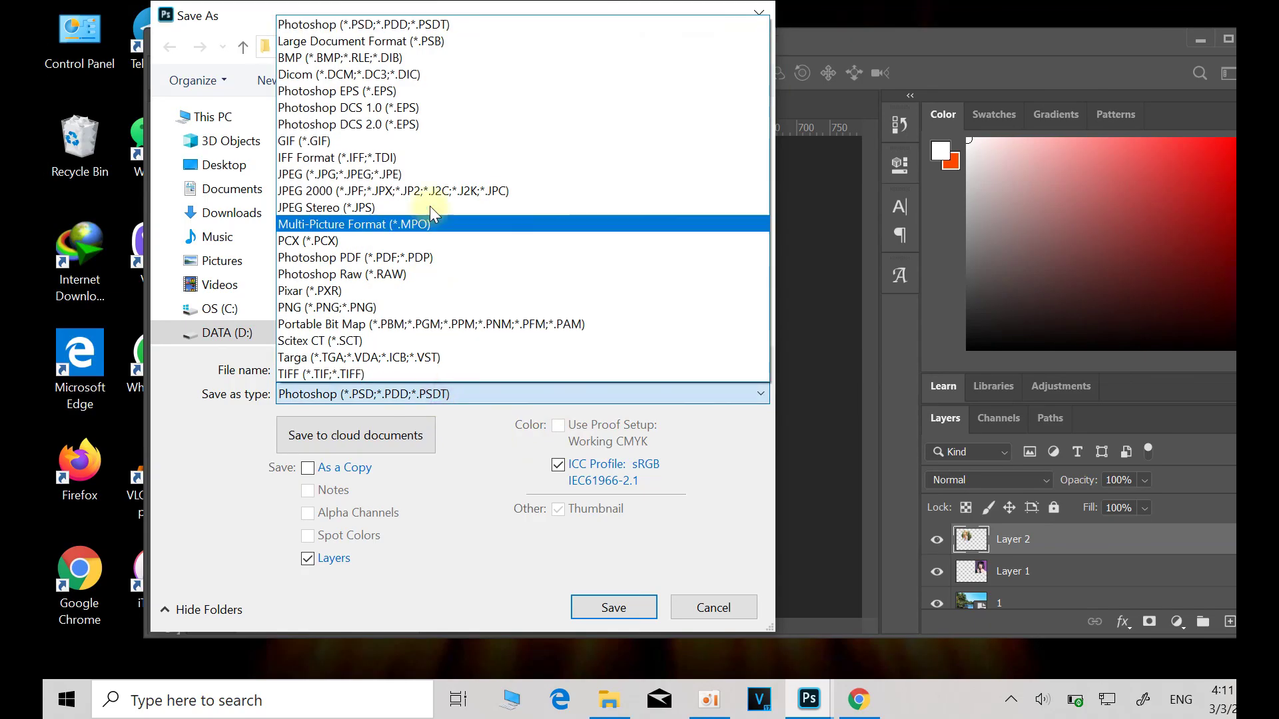
{"action": "left_click", "coordinate": [412, 173]}
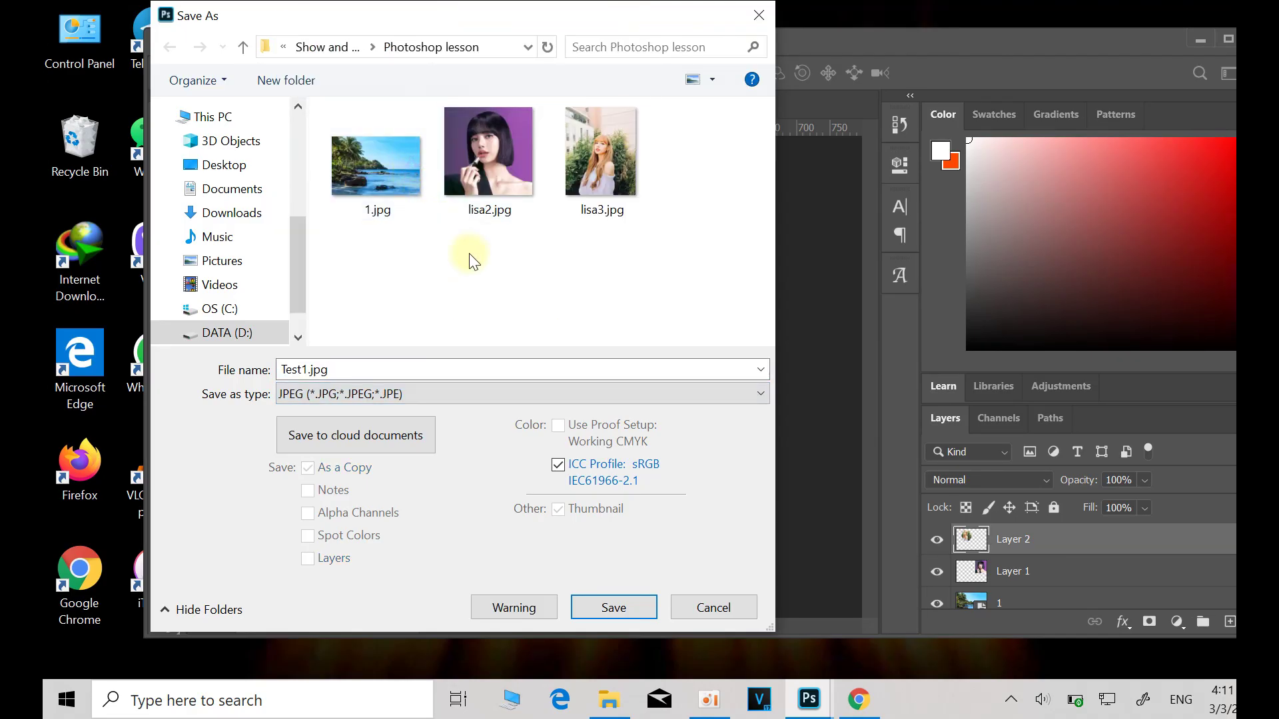
{"action": "left_click", "coordinate": [622, 604]}
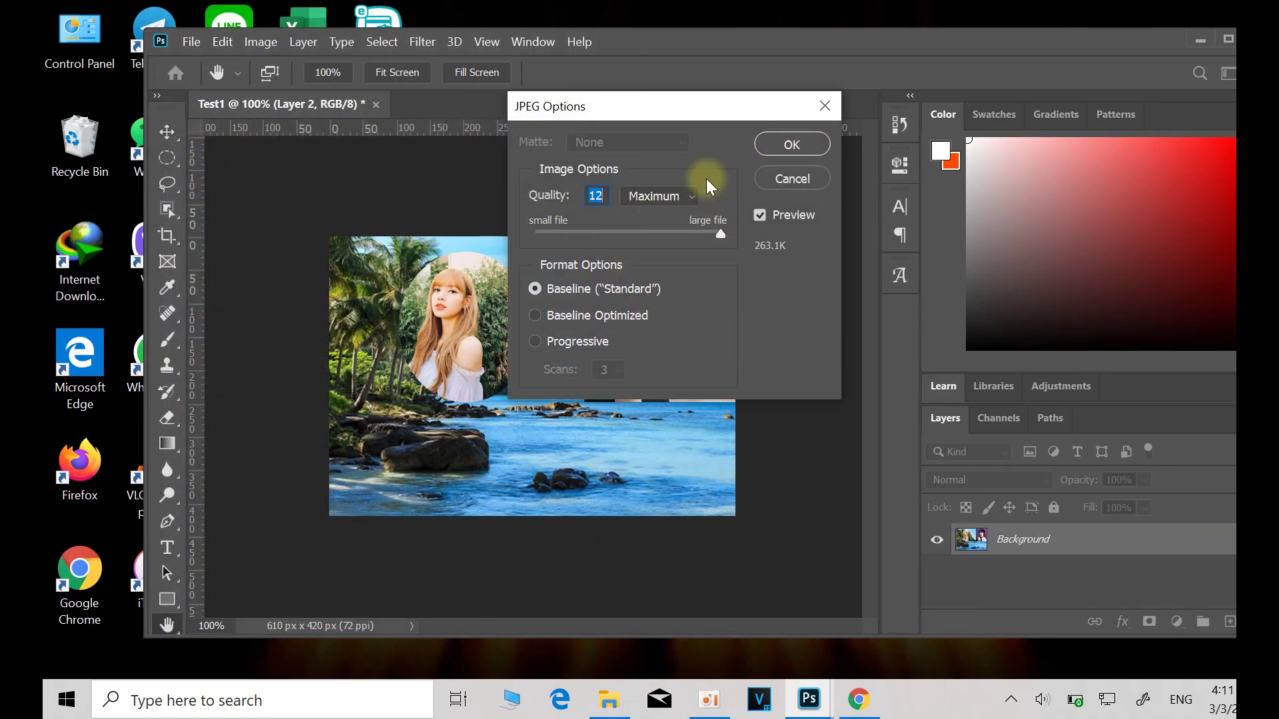
{"action": "mouse_move", "coordinate": [718, 236]}
{"action": "left_mouse_down"}
{"action": "mouse_move", "coordinate": [625, 241]}
{"action": "mouse_move", "coordinate": [735, 246]}
{"action": "left_mouse_up"}
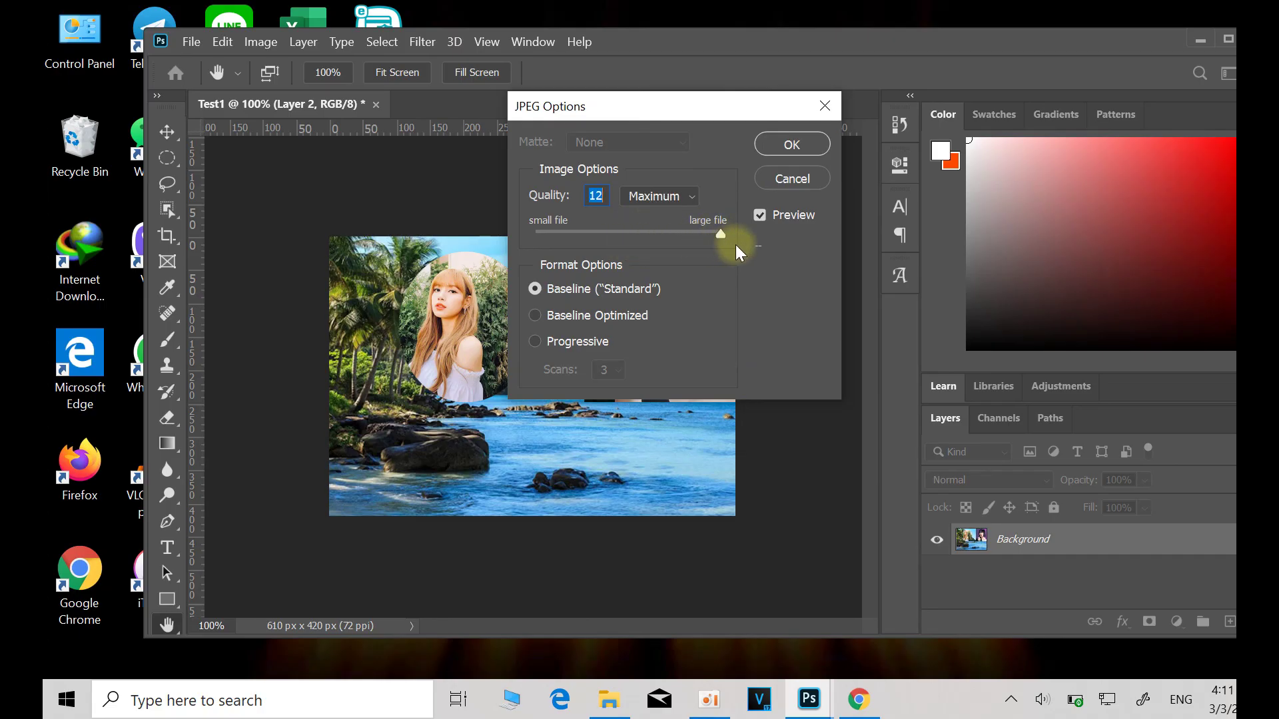
{"action": "left_click", "coordinate": [795, 144]}
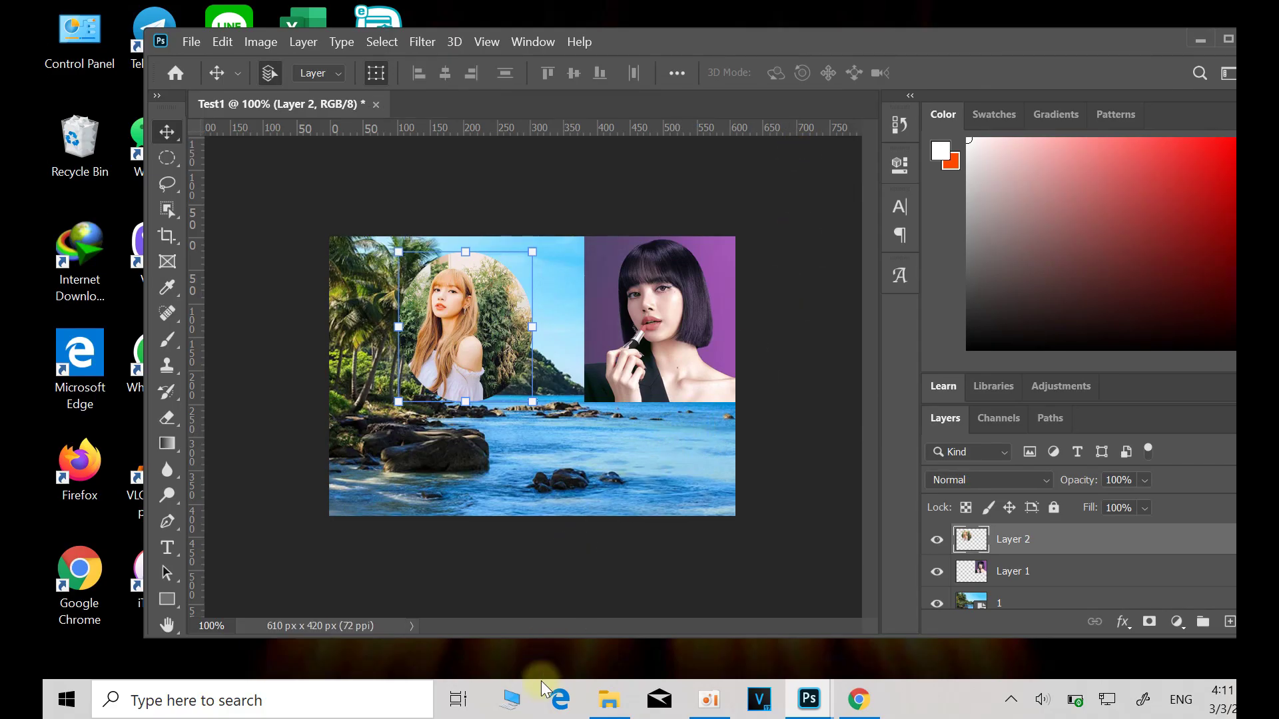
Open Test1.jpg from the Photoshop lesson folder in File Explorer to preview it.
{"action": "left_click", "coordinate": [606, 711]}
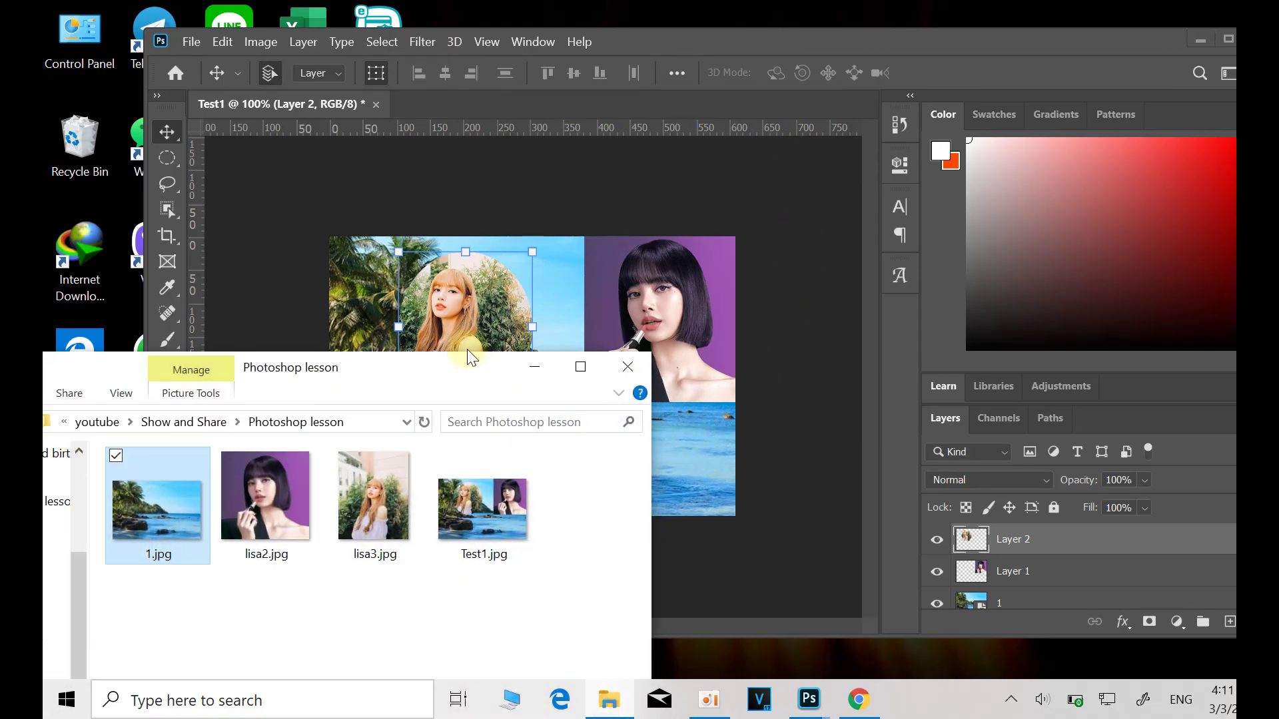
{"action": "mouse_move", "coordinate": [474, 360]}
{"action": "left_mouse_down"}
{"action": "mouse_move", "coordinate": [692, 182]}
{"action": "mouse_move", "coordinate": [741, 104]}
{"action": "left_mouse_up"}
{"action": "left_click", "coordinate": [751, 252]}
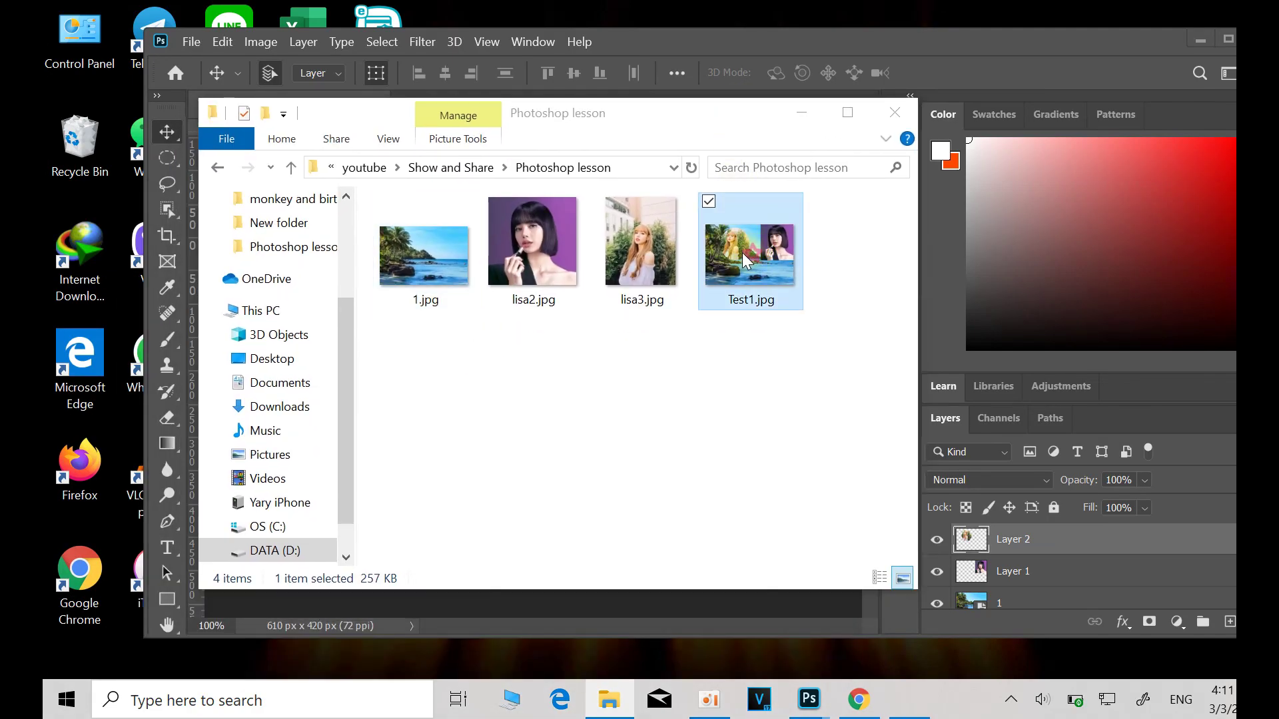